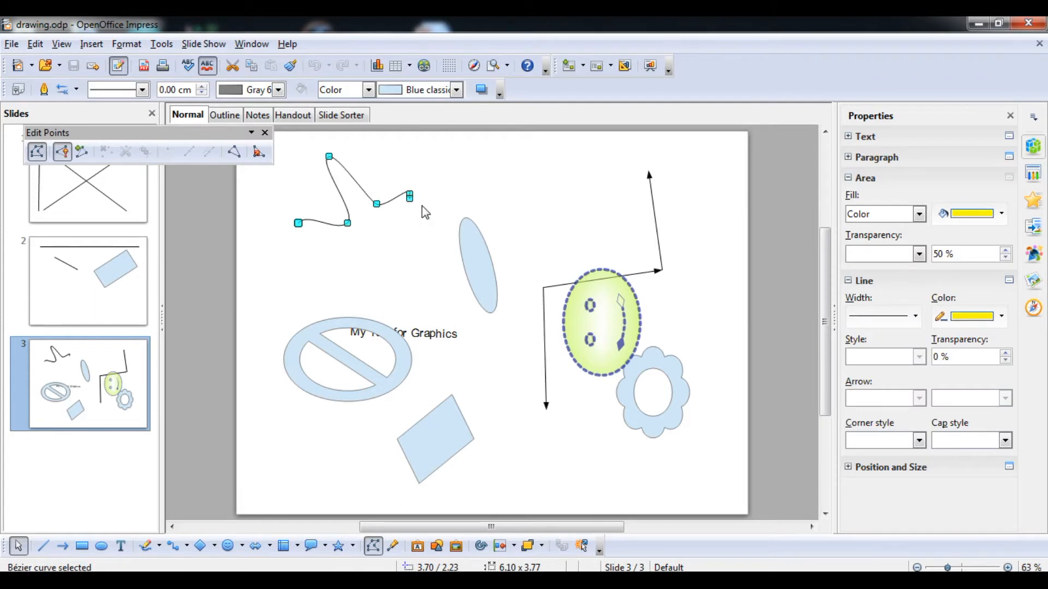
Move the narrow blue ellipse slightly up and the green smiley down to the lower end of the downward arrow.
{"action": "left_click", "coordinate": [478, 264]}
{"action": "left_click_drag", "start_coordinate": [475, 257], "coordinate": [487, 222]}
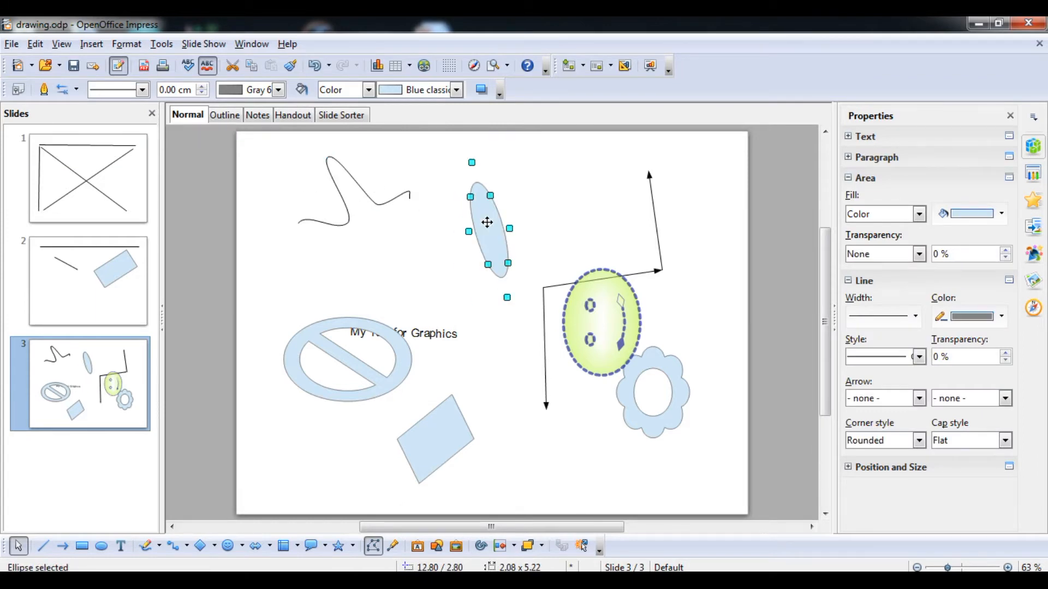
{"action": "left_click_drag", "start_coordinate": [594, 315], "coordinate": [578, 433]}
{"action": "double_click", "coordinate": [578, 433]}
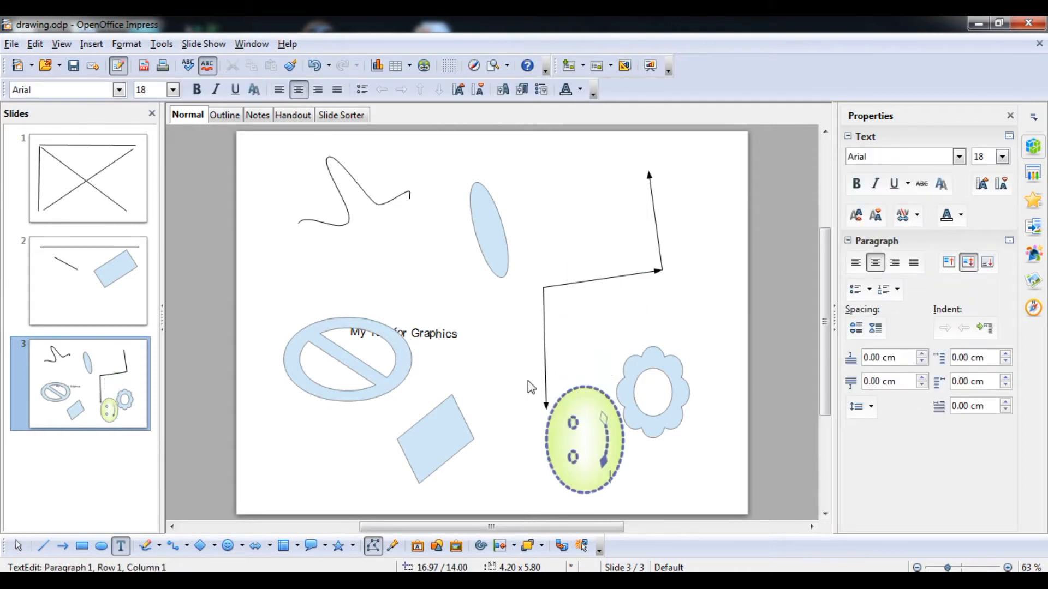
Move the blue flower shape to directly above the smiley, inside the bend of the arrow connectors.
{"action": "left_click", "coordinate": [580, 288]}
{"action": "left_click", "coordinate": [580, 288]}
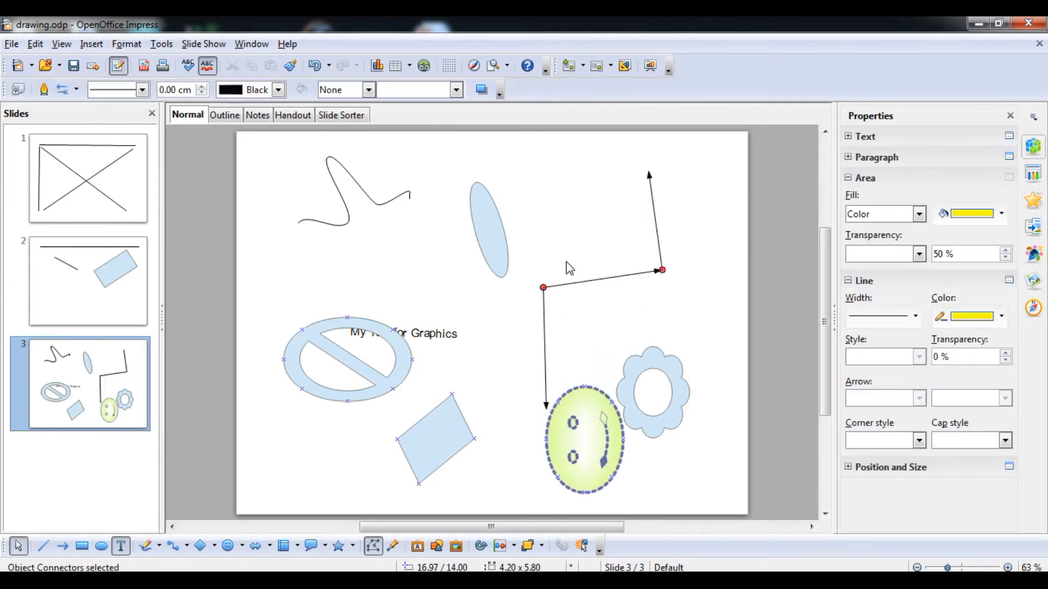
{"action": "left_click", "coordinate": [631, 392]}
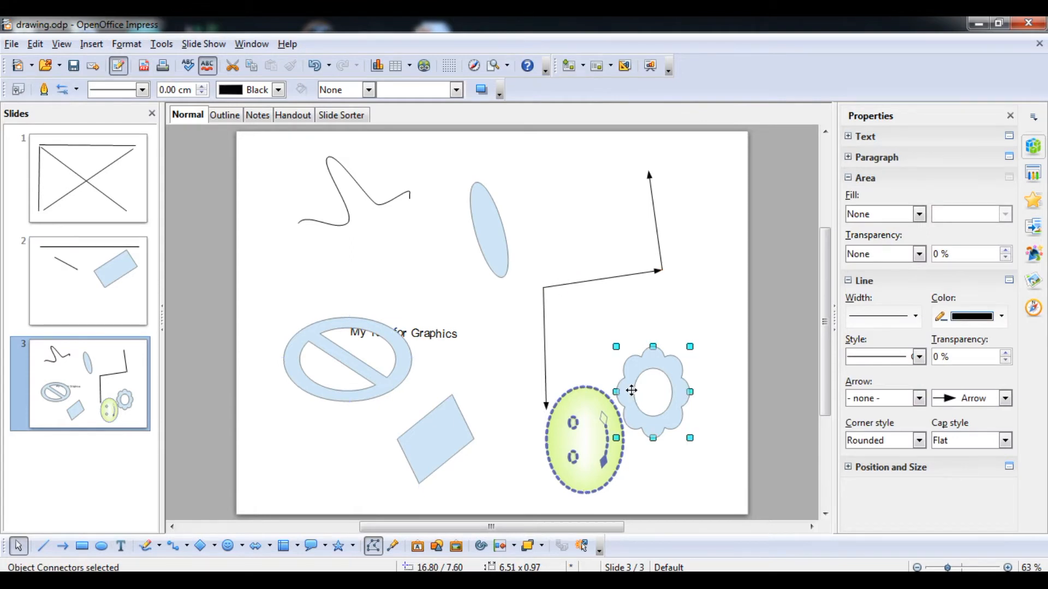
{"action": "left_click_drag", "start_coordinate": [628, 390], "coordinate": [581, 339]}
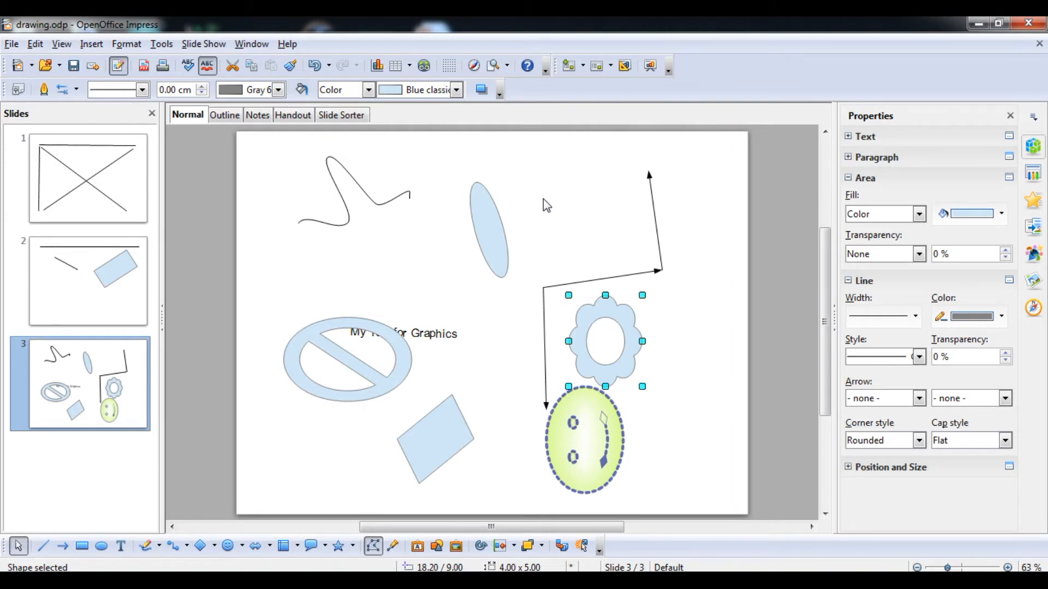
{"action": "left_click", "coordinate": [701, 215]}
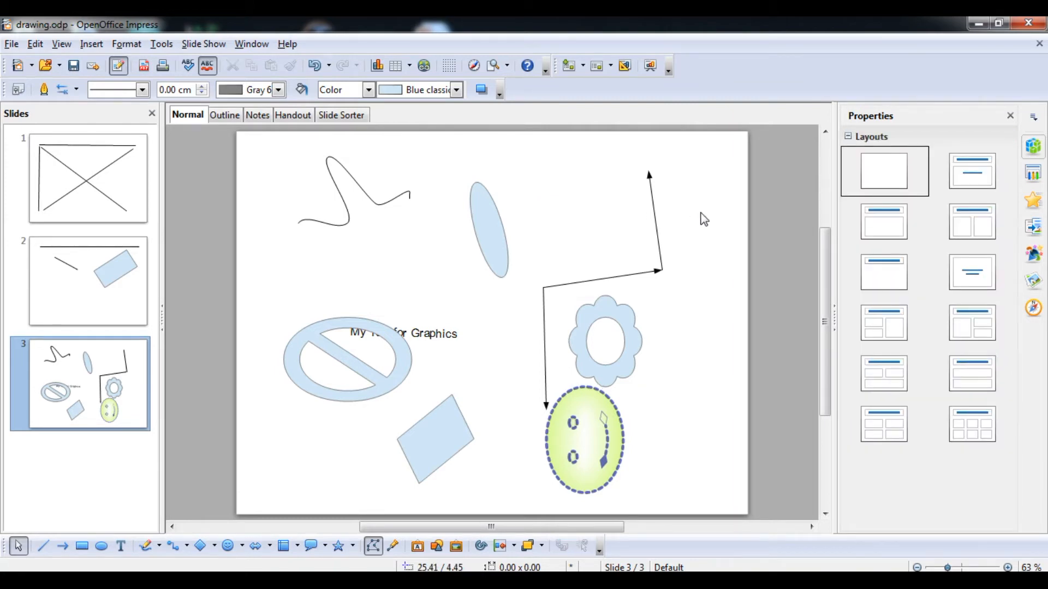
Select all the objects on slide 3 at once and clear the selection again.
{"action": "left_click", "coordinate": [661, 253]}
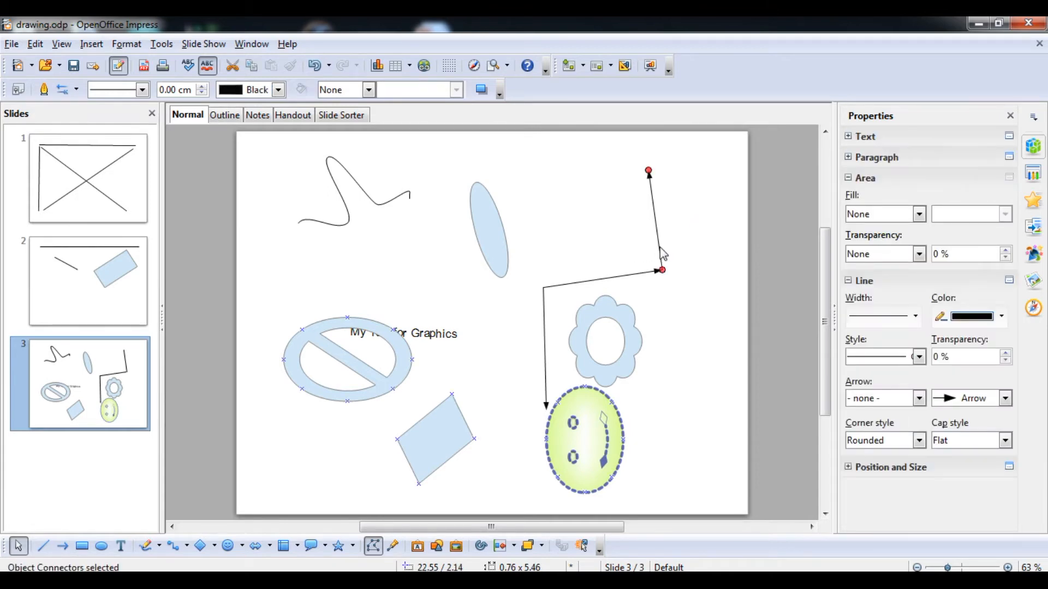
{"action": "key", "text": "ctrl+a"}
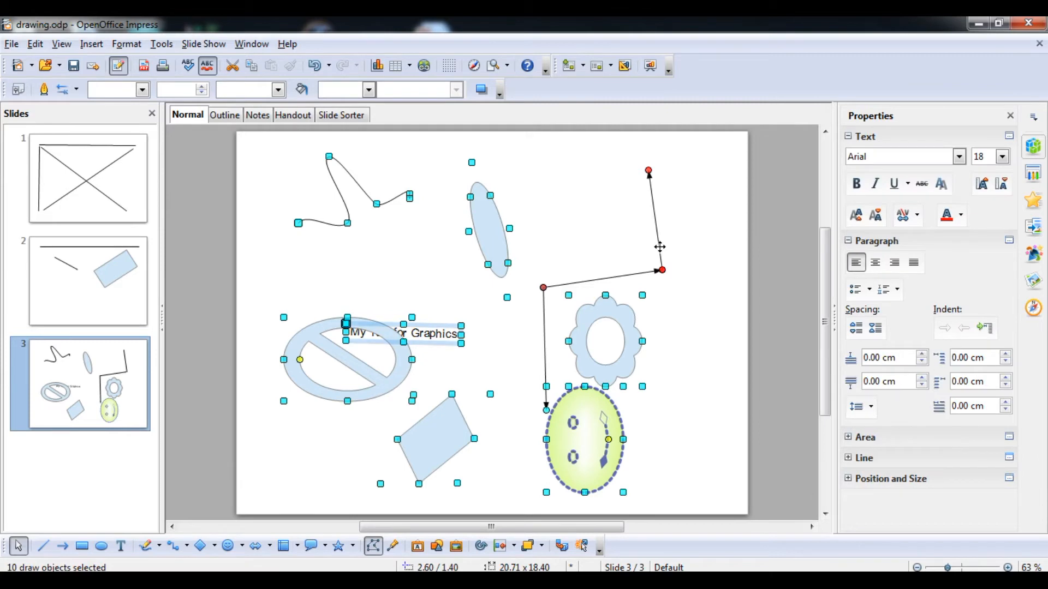
{"action": "left_click", "coordinate": [686, 238]}
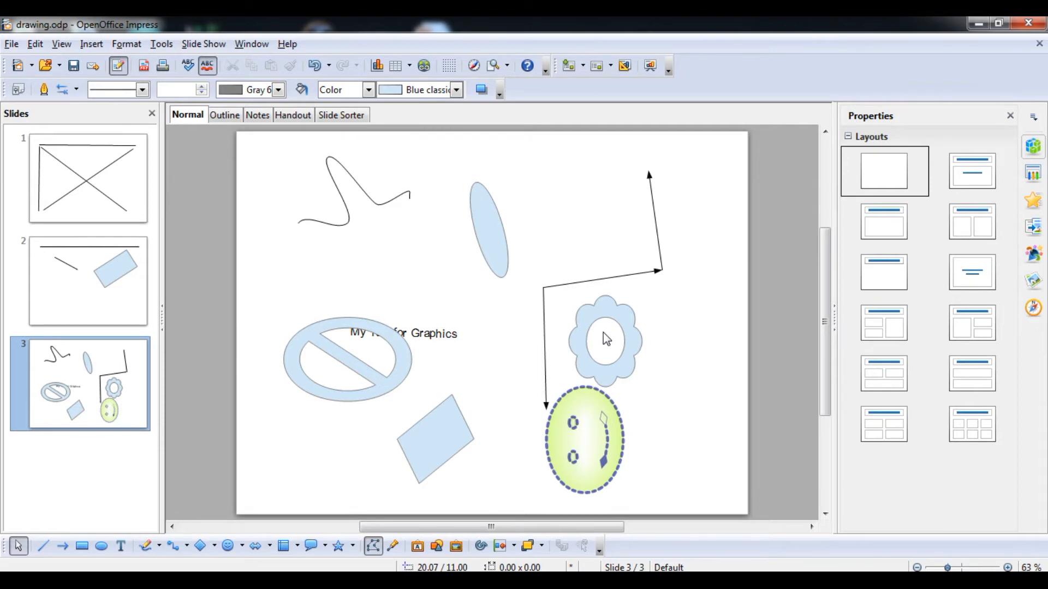
Select the flower shape and the smiley together and group them.
{"action": "left_click", "coordinate": [584, 346]}
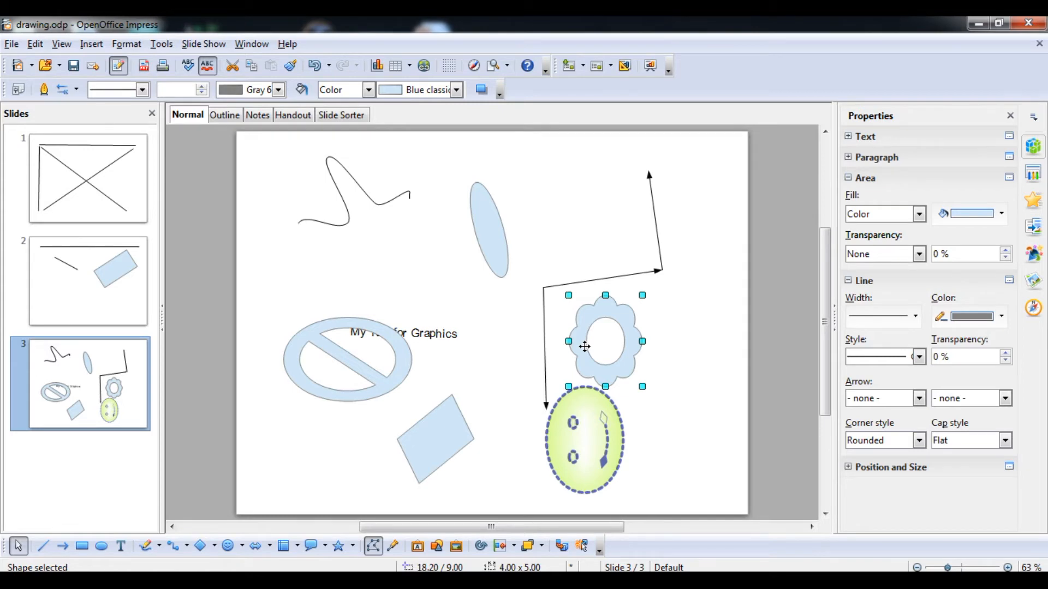
{"action": "left_click", "coordinate": [585, 425]}
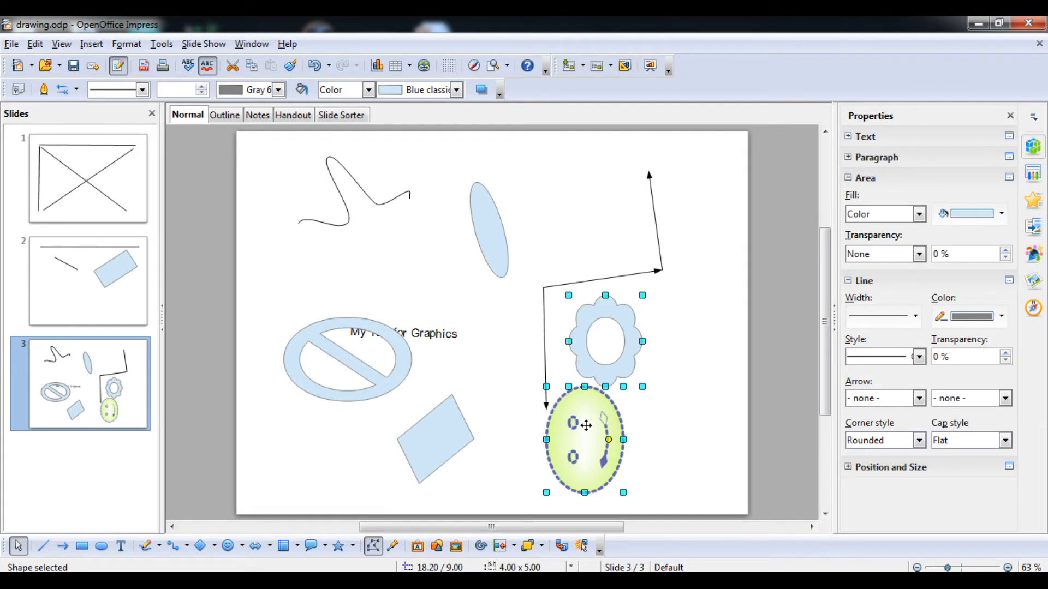
{"action": "left_click", "coordinate": [586, 426], "text": "shift"}
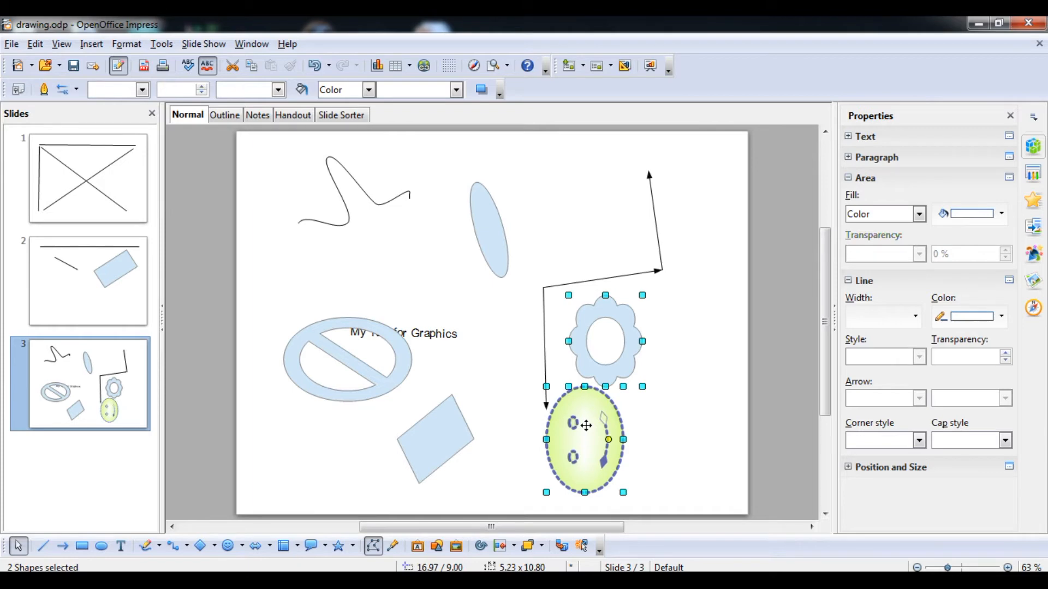
{"action": "key", "text": "ctrl+shift+g"}
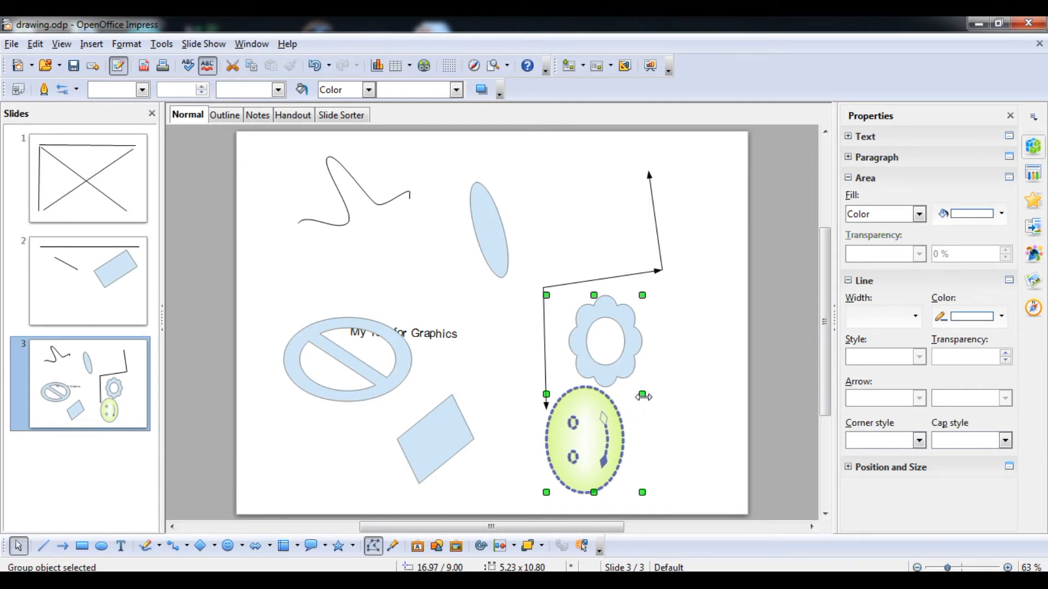
Enlarge the group to about 5.43 × 11.21 cm and move it up over the horizontal arrow connector.
{"action": "mouse_move", "coordinate": [643, 394]}
{"action": "left_mouse_down"}
{"action": "mouse_move", "coordinate": [676, 397]}
{"action": "mouse_move", "coordinate": [644, 399]}
{"action": "left_mouse_up"}
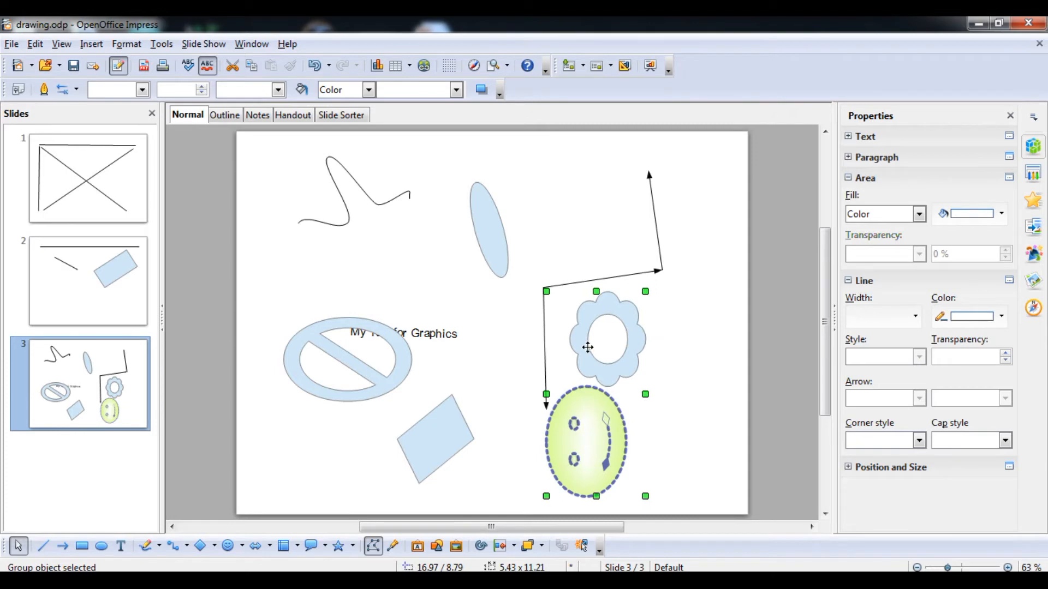
{"action": "left_click_drag", "start_coordinate": [588, 347], "coordinate": [598, 286]}
Fill the flower and smiley group with Green 2.
{"action": "left_click", "coordinate": [617, 318]}
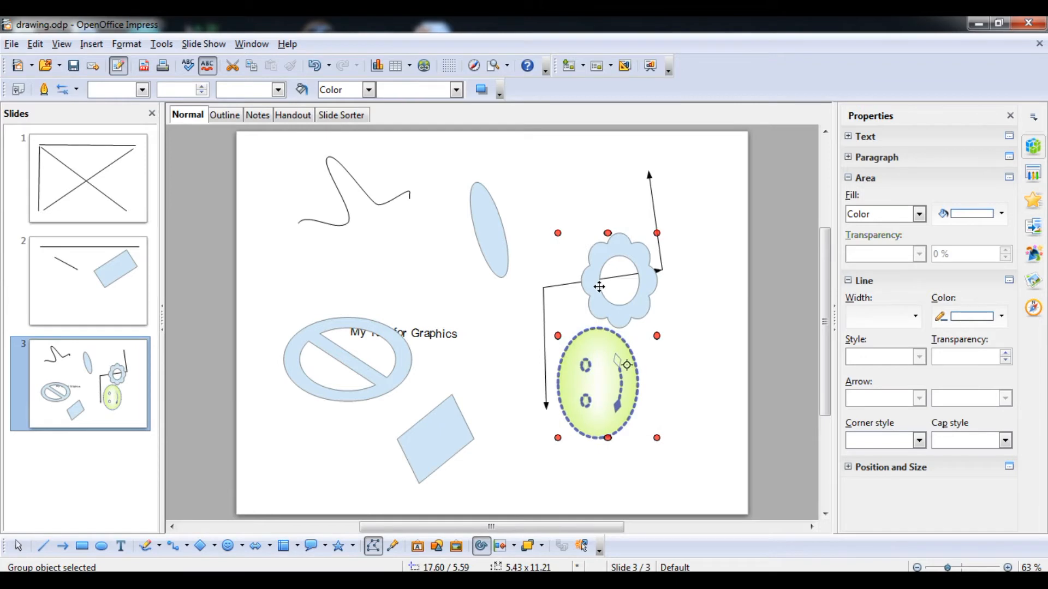
{"action": "left_click", "coordinate": [1000, 214]}
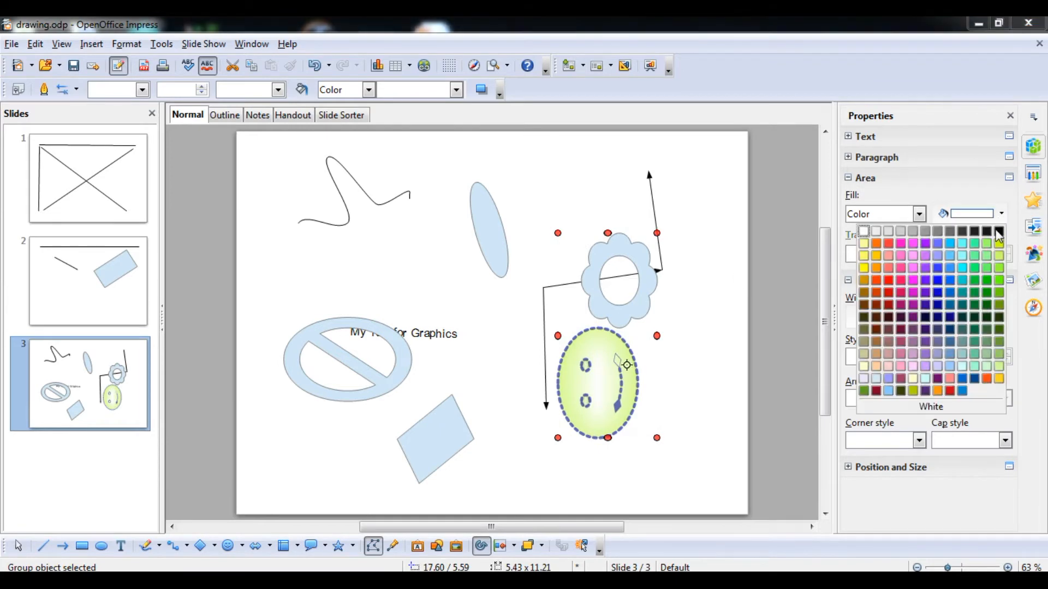
{"action": "left_click", "coordinate": [987, 270]}
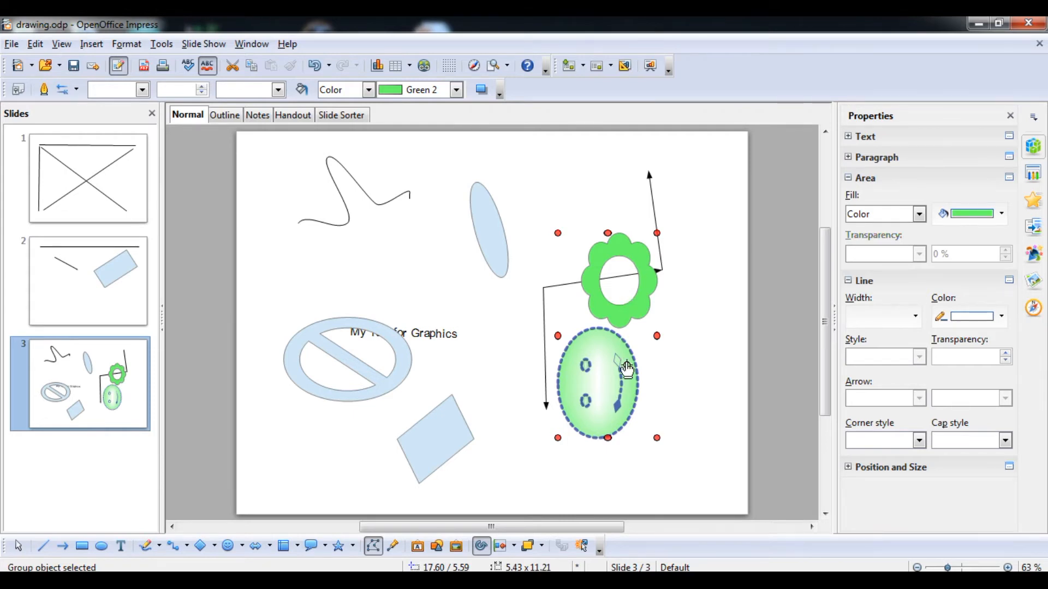
Rotate the group until the smiley is upright beside the flower and move it to the slide's lower edge.
{"action": "left_click_drag", "start_coordinate": [657, 233], "coordinate": [601, 352]}
{"action": "left_click_drag", "start_coordinate": [601, 355], "coordinate": [625, 466]}
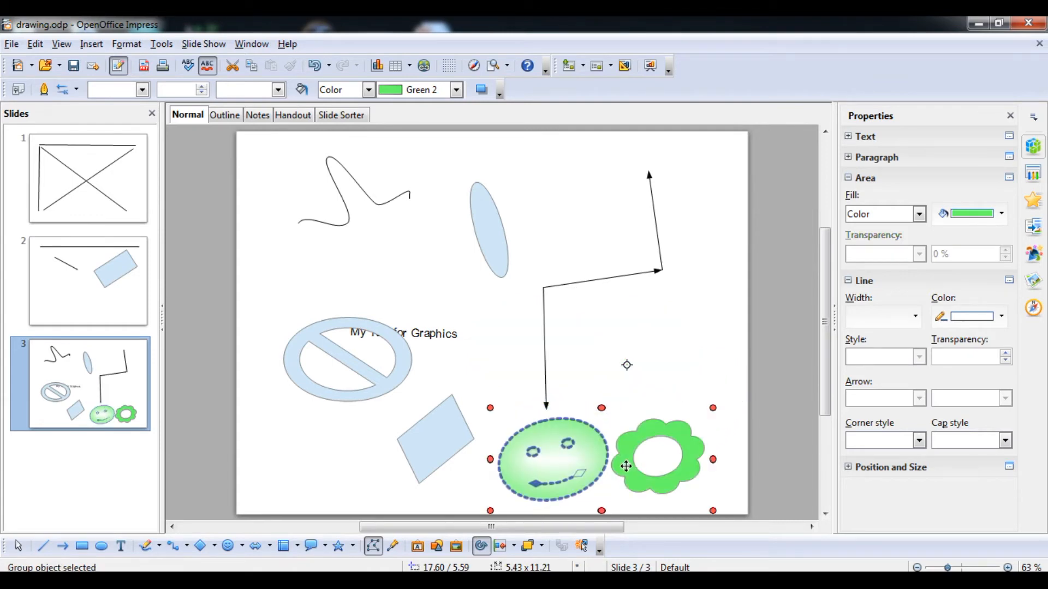
{"action": "left_click", "coordinate": [674, 341]}
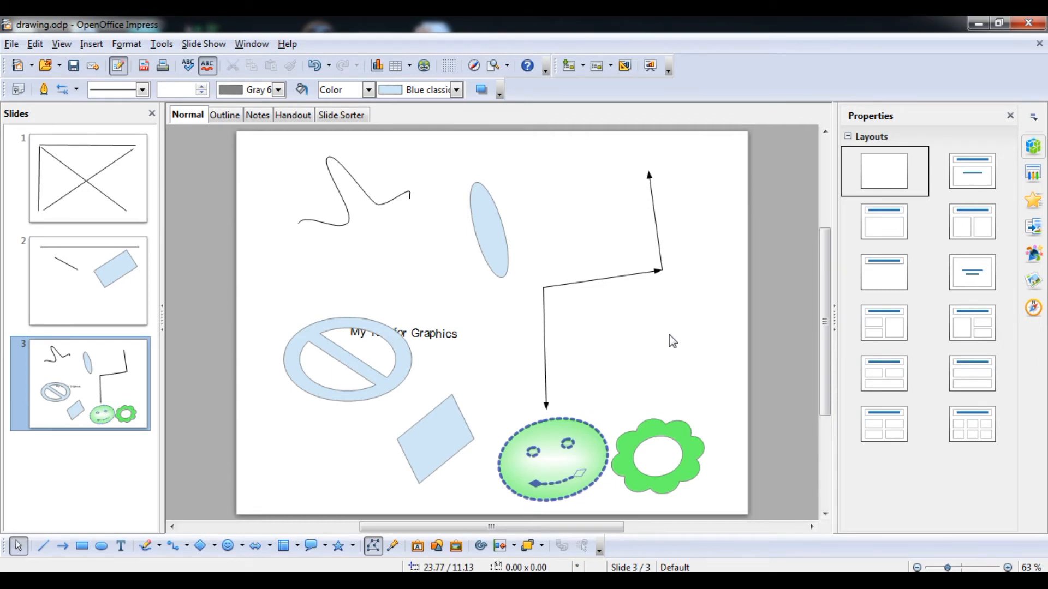
Switch to the 402-Information Technology Class-IX PDF in Adobe Reader, read the Ungrouping procedure, and return to the Impress presentation.
{"action": "mouse_move", "coordinate": [401, 582]}
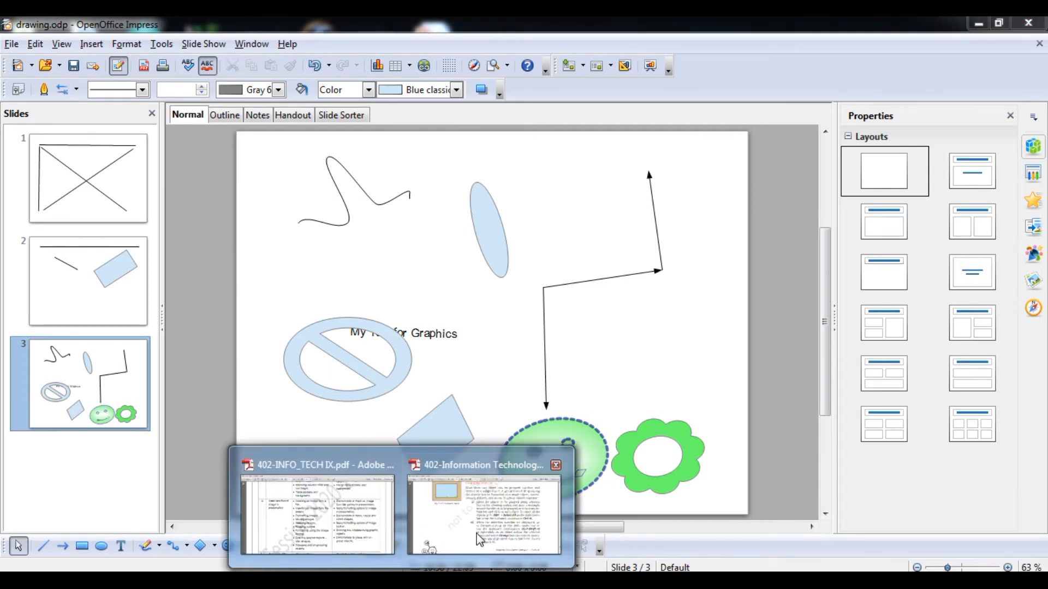
{"action": "left_click", "coordinate": [478, 538]}
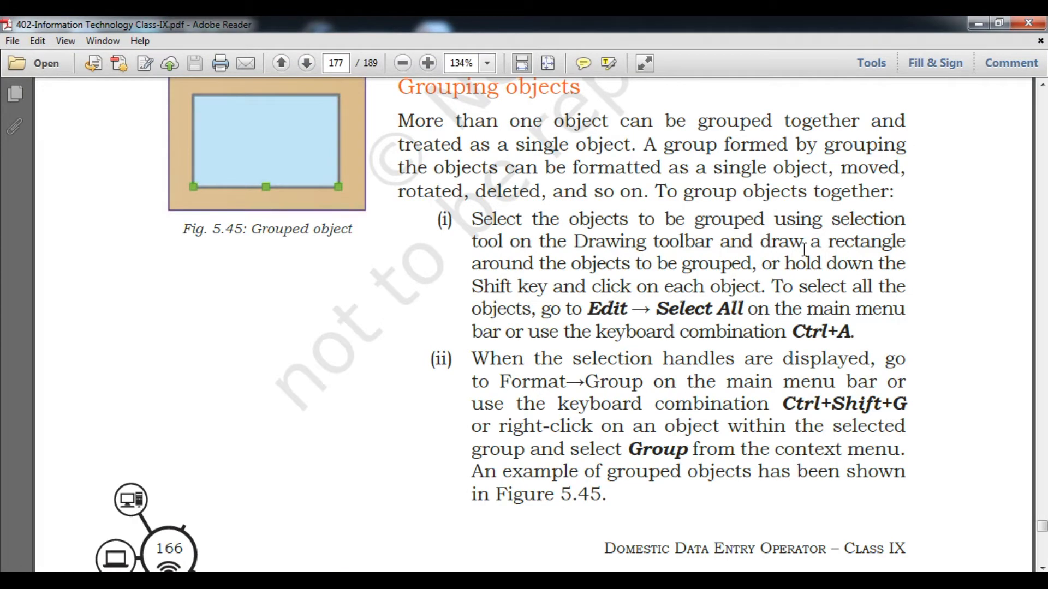
{"action": "scroll", "coordinate": [804, 249], "scroll_direction": "down", "scroll_amount": 10}
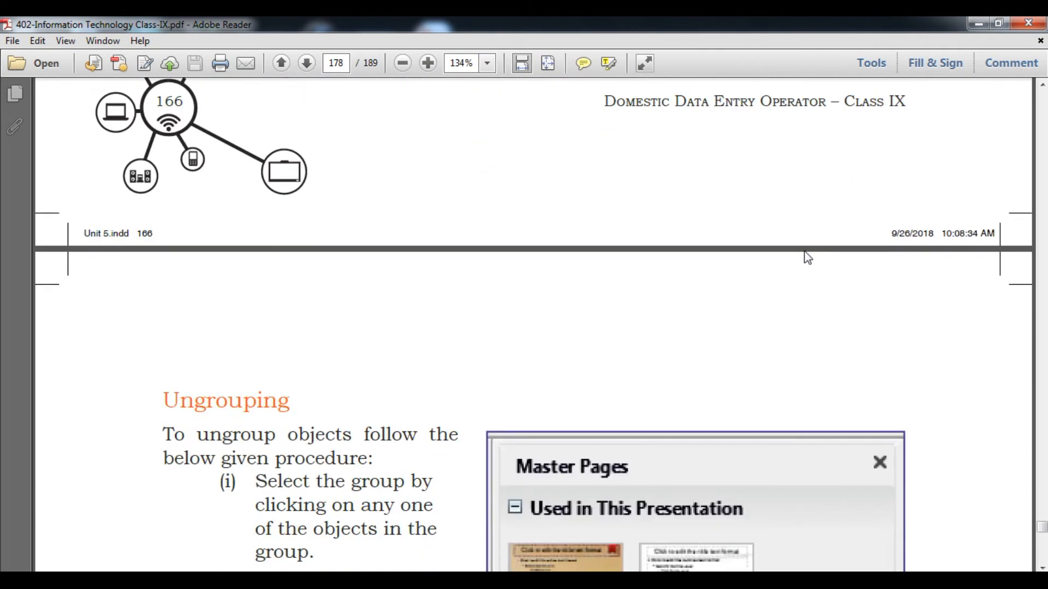
{"action": "scroll", "coordinate": [807, 257], "scroll_direction": "down", "scroll_amount": 6}
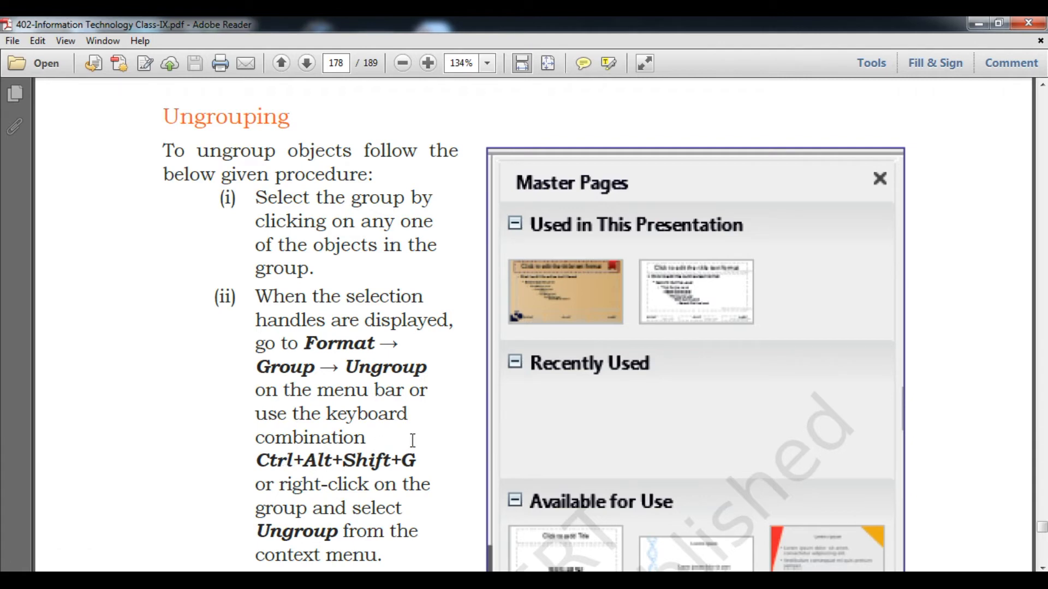
{"action": "scroll", "coordinate": [413, 441], "scroll_direction": "down", "scroll_amount": 3}
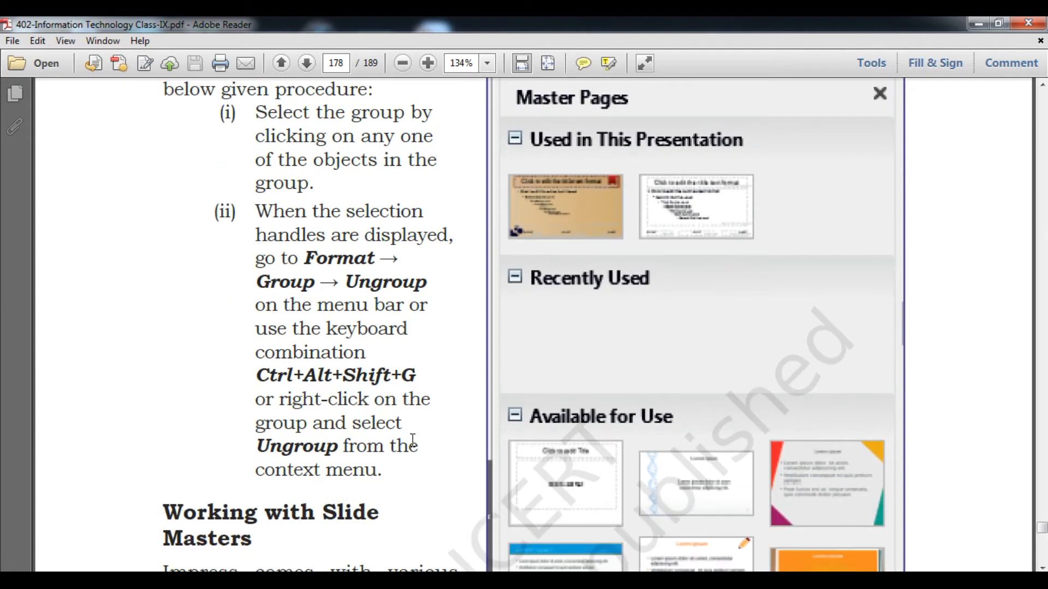
{"action": "scroll", "coordinate": [413, 440], "scroll_direction": "up", "scroll_amount": 1}
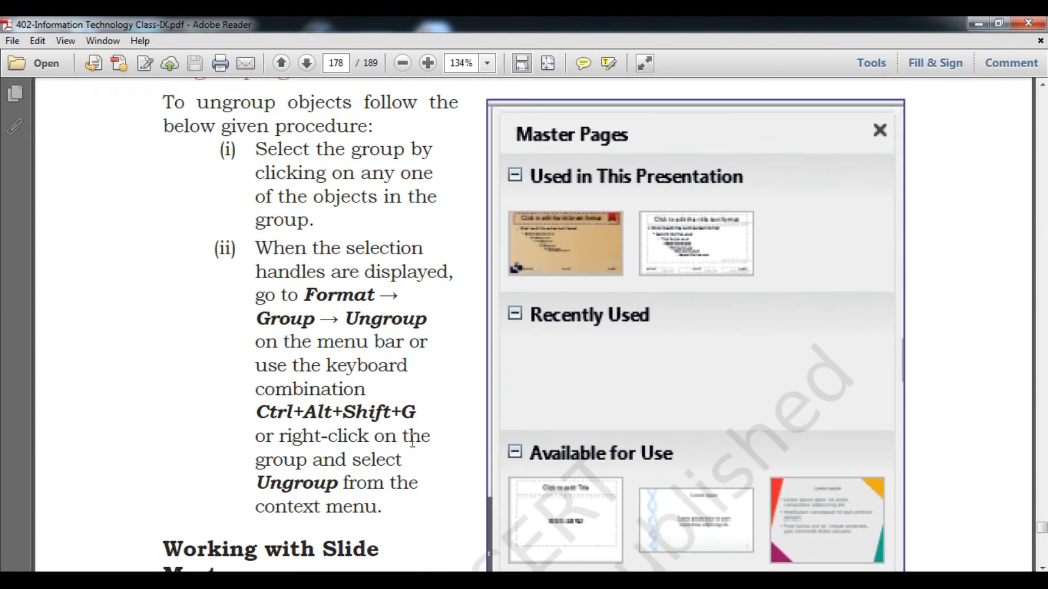
{"action": "left_click", "coordinate": [976, 25]}
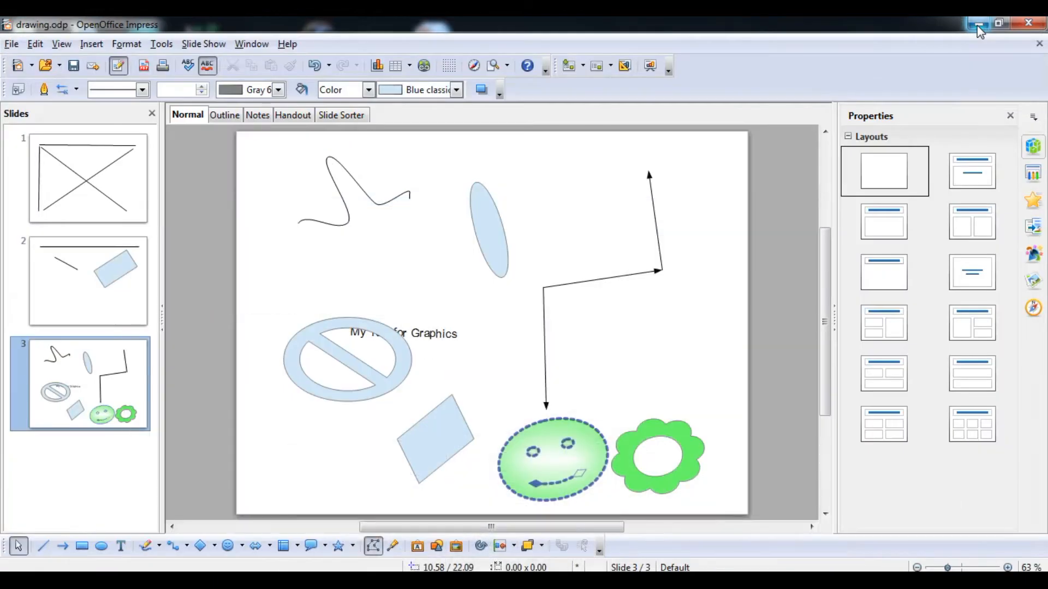
Ungroup the green smiley and flower group.
{"action": "left_click", "coordinate": [600, 442]}
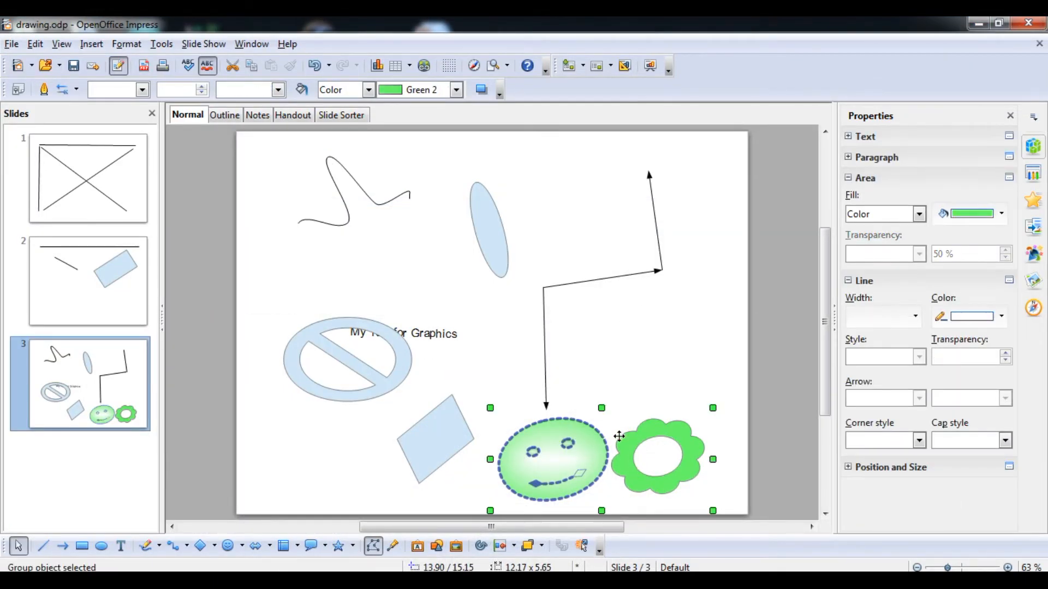
{"action": "left_click", "coordinate": [682, 292]}
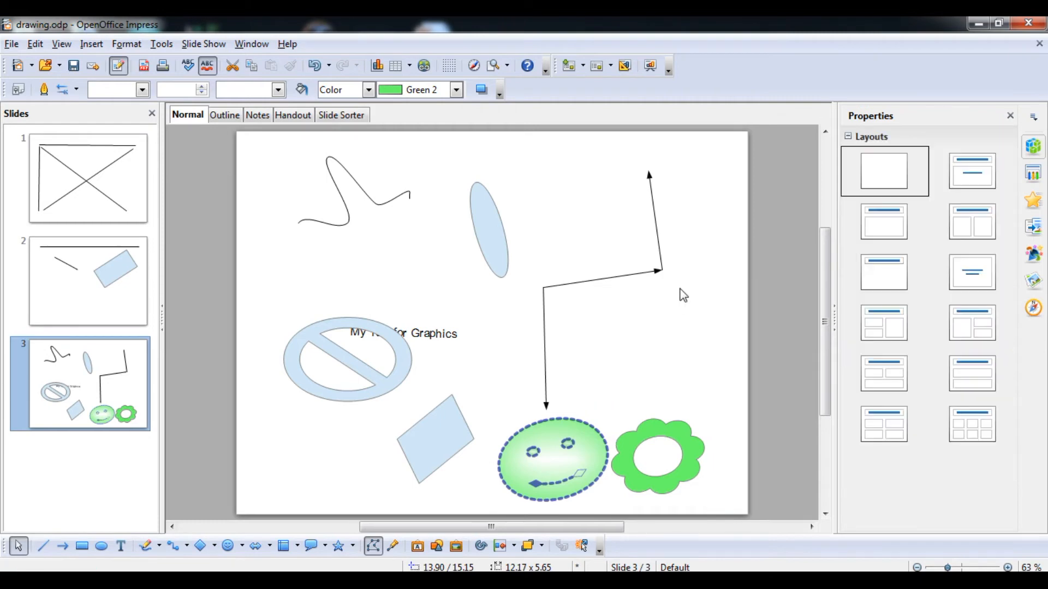
{"action": "left_click", "coordinate": [598, 454]}
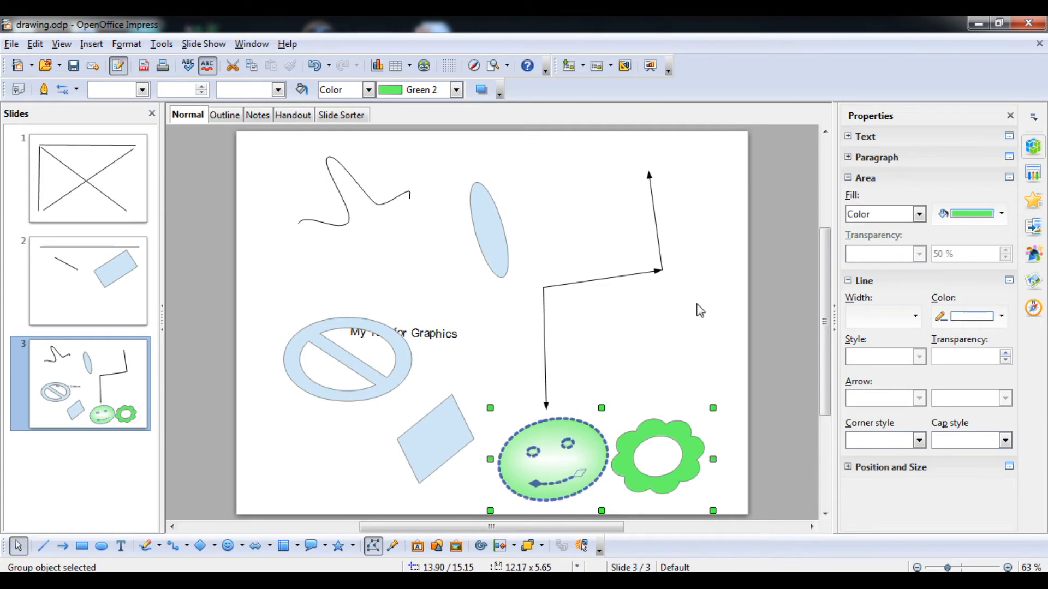
{"action": "key", "text": "ctrl+alt+shift+g"}
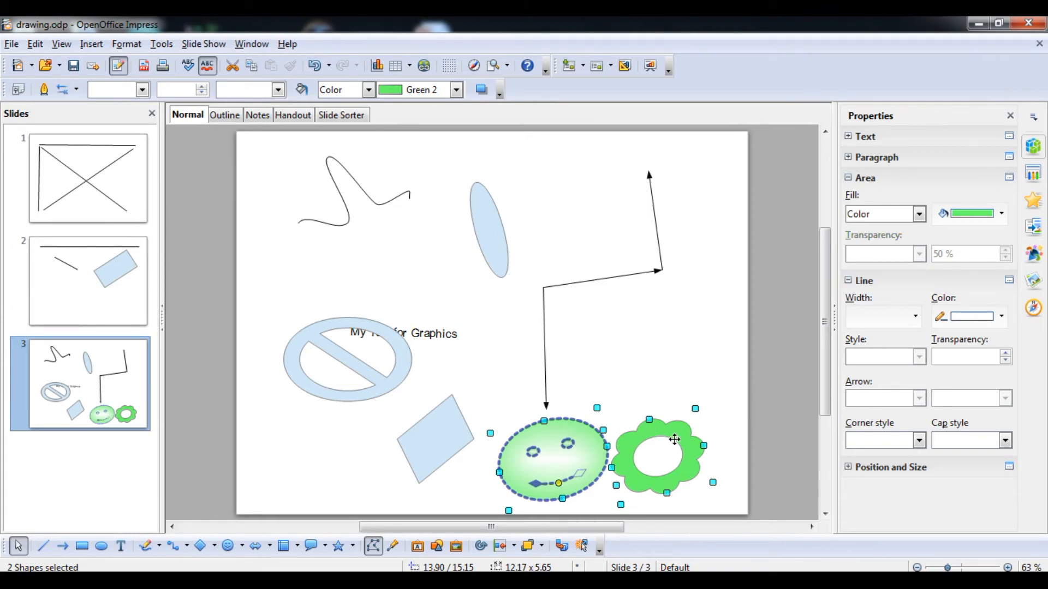
Move the green flower up beneath the arrow connectors and place the smiley on its own below it.
{"action": "left_click_drag", "start_coordinate": [675, 440], "coordinate": [673, 290]}
{"action": "left_click", "coordinate": [721, 323]}
{"action": "left_click", "coordinate": [657, 441]}
{"action": "left_click", "coordinate": [568, 452]}
{"action": "left_click_drag", "start_coordinate": [568, 451], "coordinate": [643, 442]}
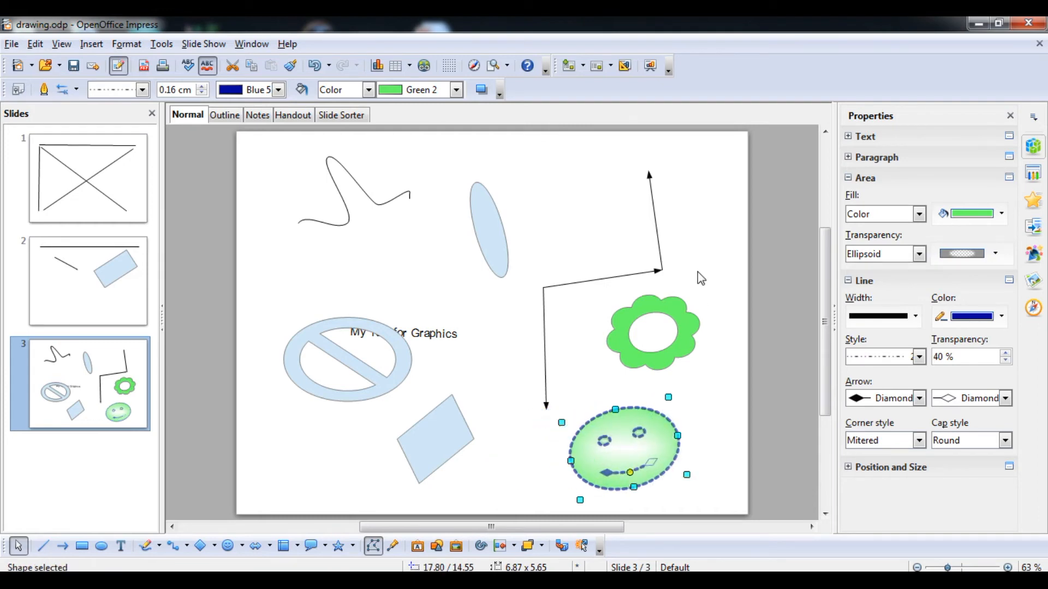
{"action": "left_click", "coordinate": [673, 275]}
Move the "My Text for Graphics" text frame up so it sits clear above the prohibition sign.
{"action": "left_click", "coordinate": [448, 330]}
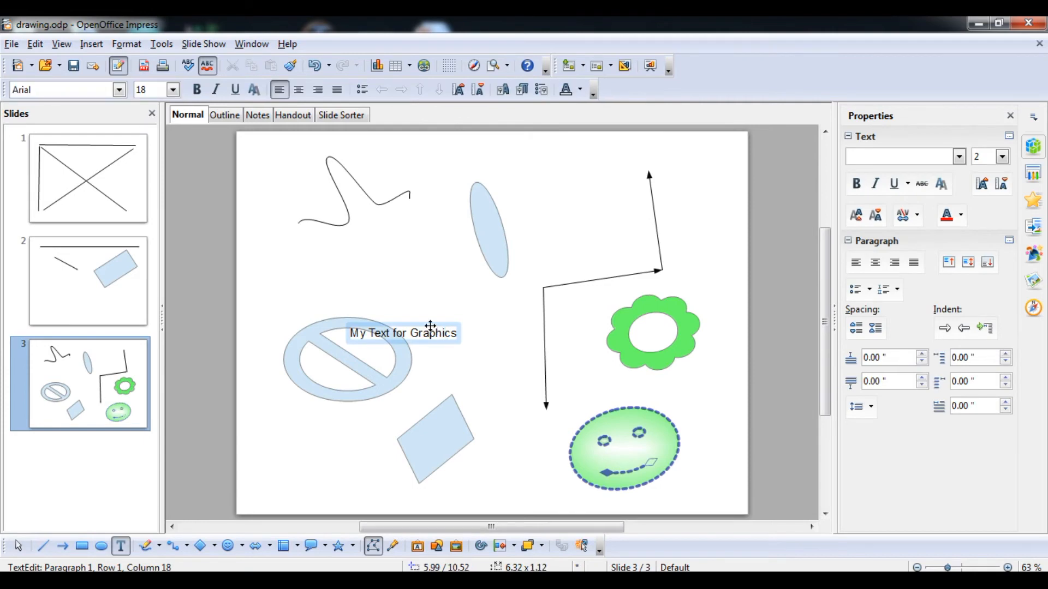
{"action": "left_click_drag", "start_coordinate": [428, 327], "coordinate": [437, 292]}
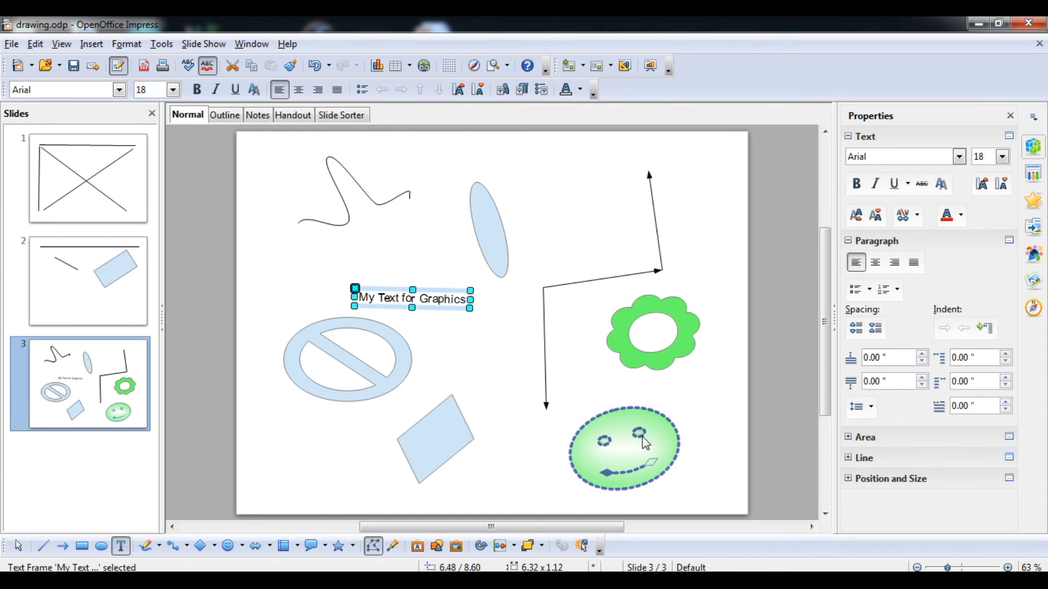
Fill the smiley alone with Cyan 2.
{"action": "left_click", "coordinate": [655, 411]}
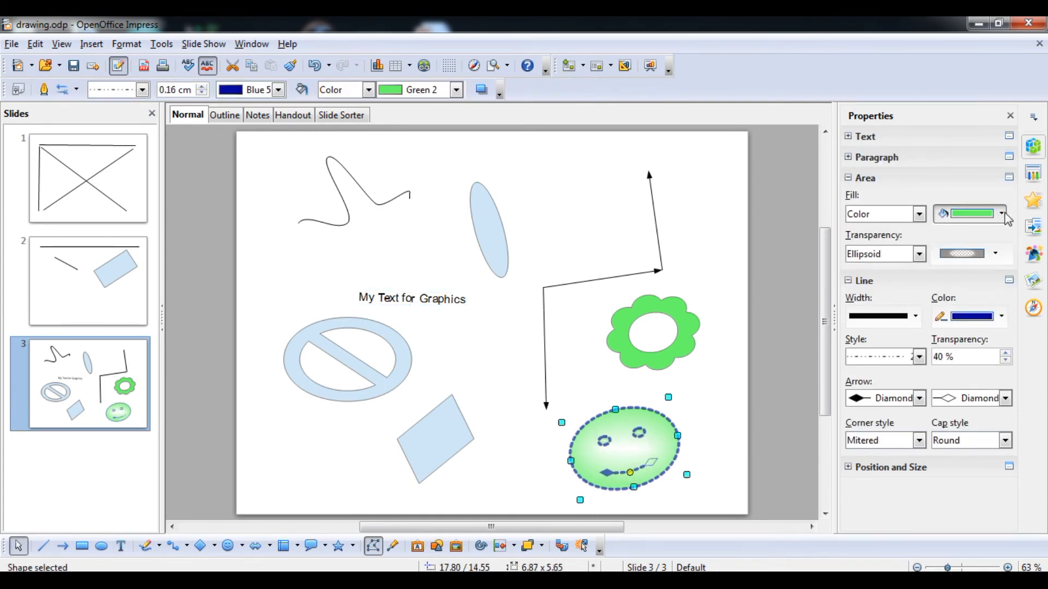
{"action": "left_click", "coordinate": [1001, 213]}
{"action": "left_click", "coordinate": [963, 268]}
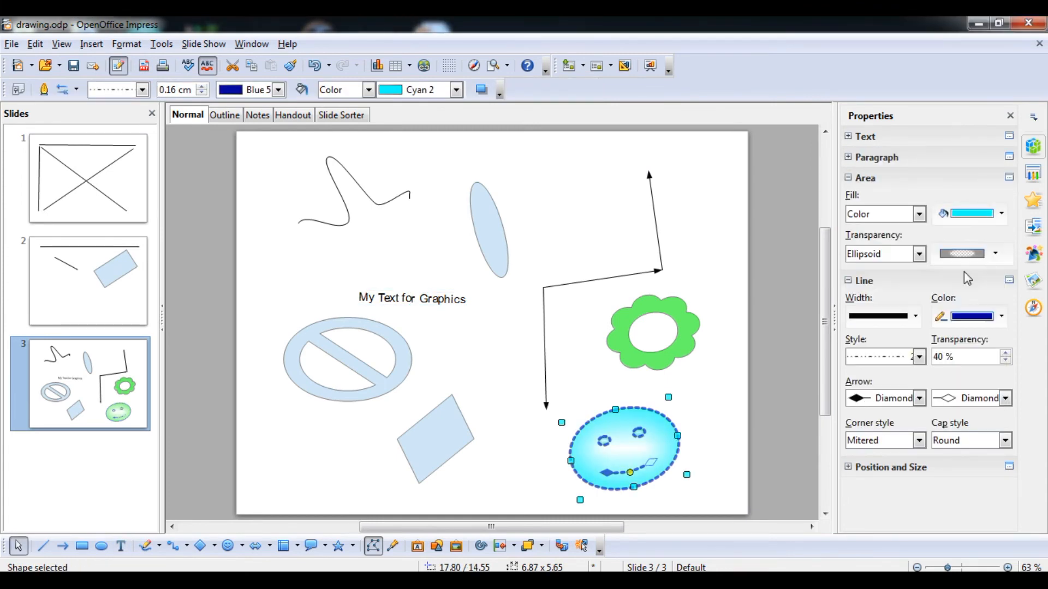
Adjust the angle of the smiley's ellipsoid transparency gradient.
{"action": "left_click", "coordinate": [995, 254]}
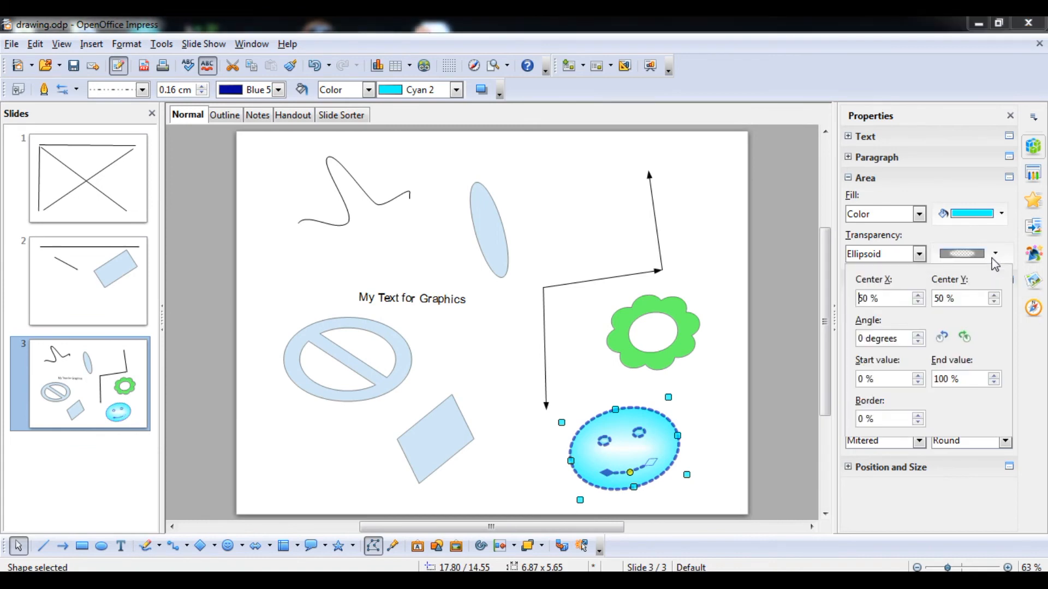
{"action": "left_click", "coordinate": [918, 342]}
{"action": "left_click", "coordinate": [742, 470]}
{"action": "left_click", "coordinate": [632, 441]}
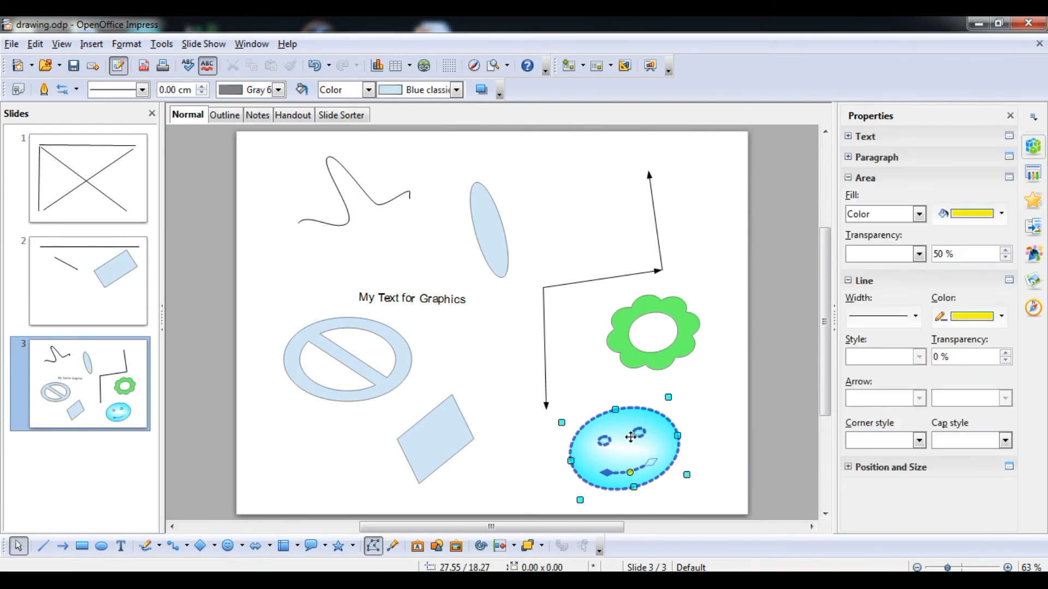
Group all the objects on the slide and shrink the group proportionally toward its lower-left corner to about 12.4 × 10 cm.
{"action": "left_click", "coordinate": [557, 211]}
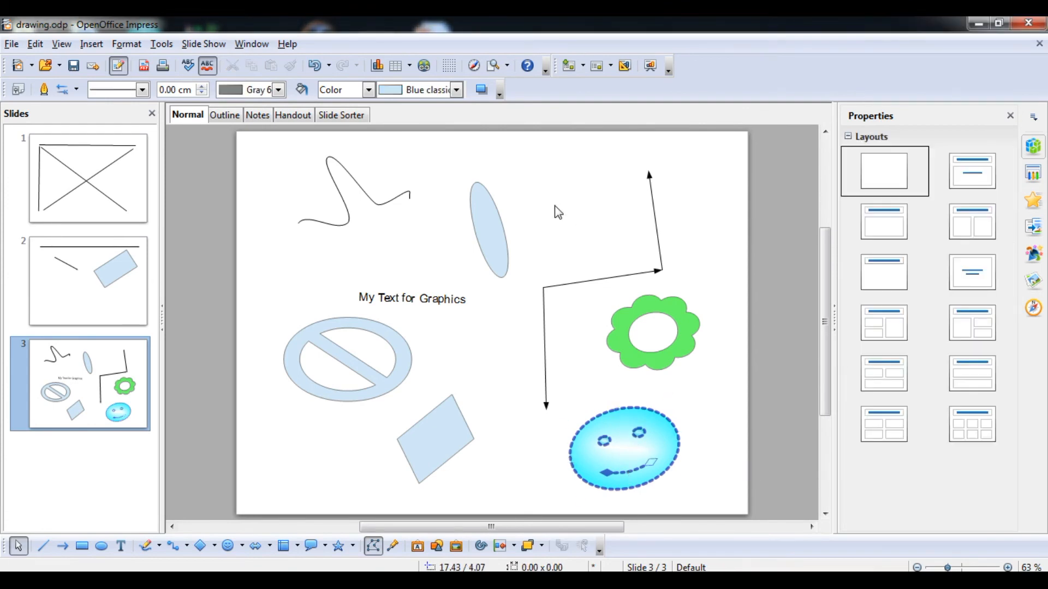
{"action": "key", "text": "ctrl+a"}
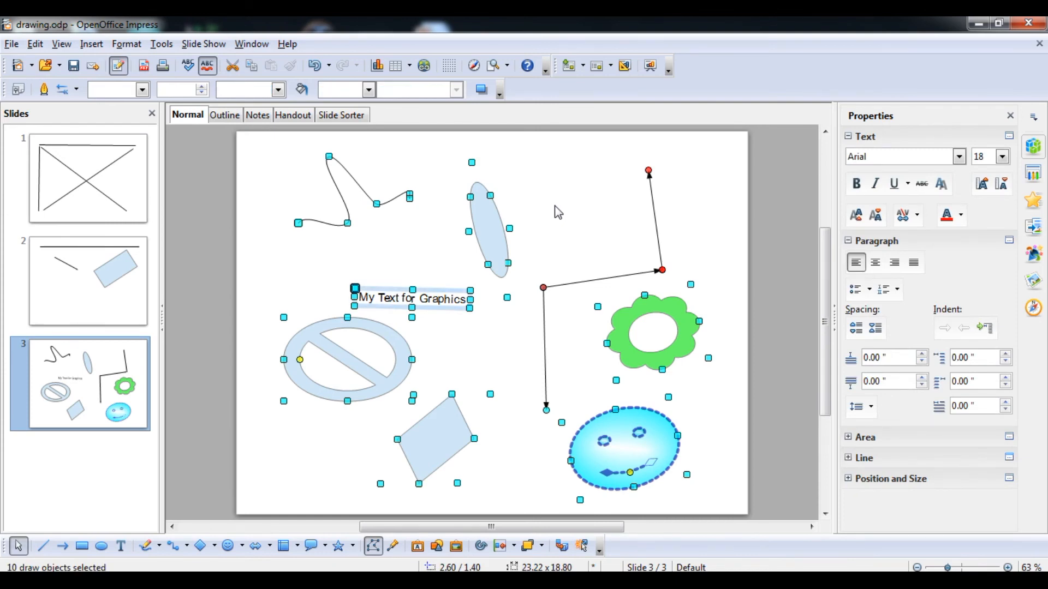
{"action": "key", "text": "ctrl+shift+g"}
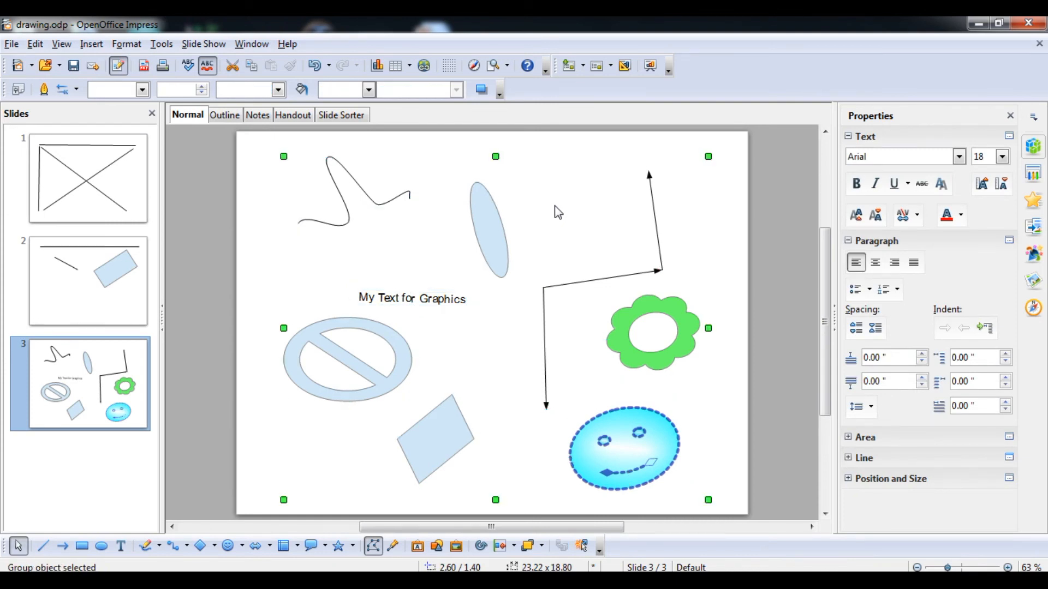
{"action": "left_click_drag", "start_coordinate": [708, 155], "coordinate": [510, 316]}
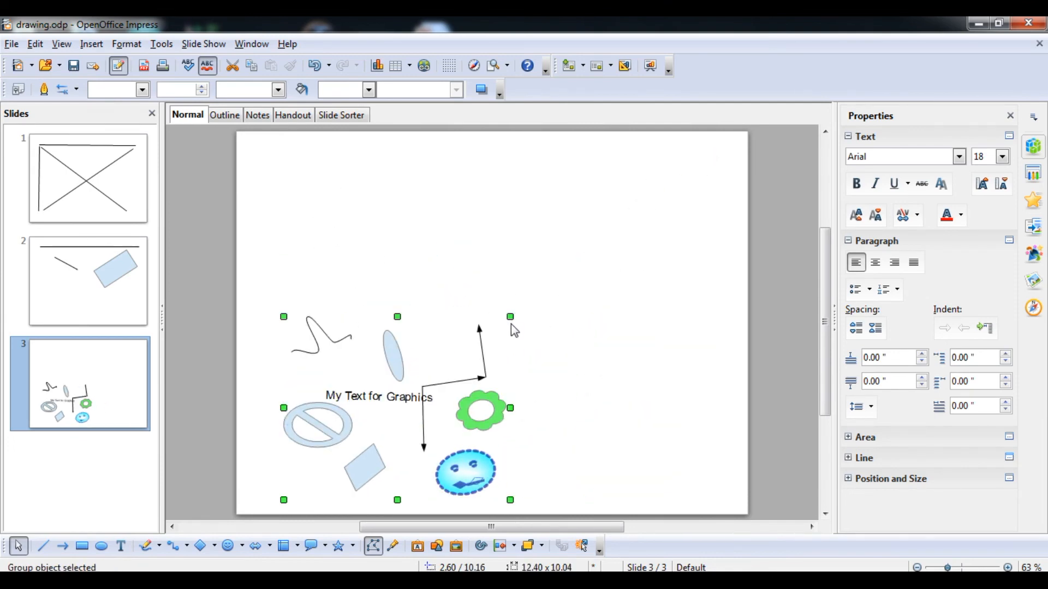
Rotate the group clockwise until its text runs steeply downward, and move the group up to the middle of the slide.
{"action": "left_click", "coordinate": [510, 318]}
{"action": "left_click_drag", "start_coordinate": [511, 318], "coordinate": [519, 486]}
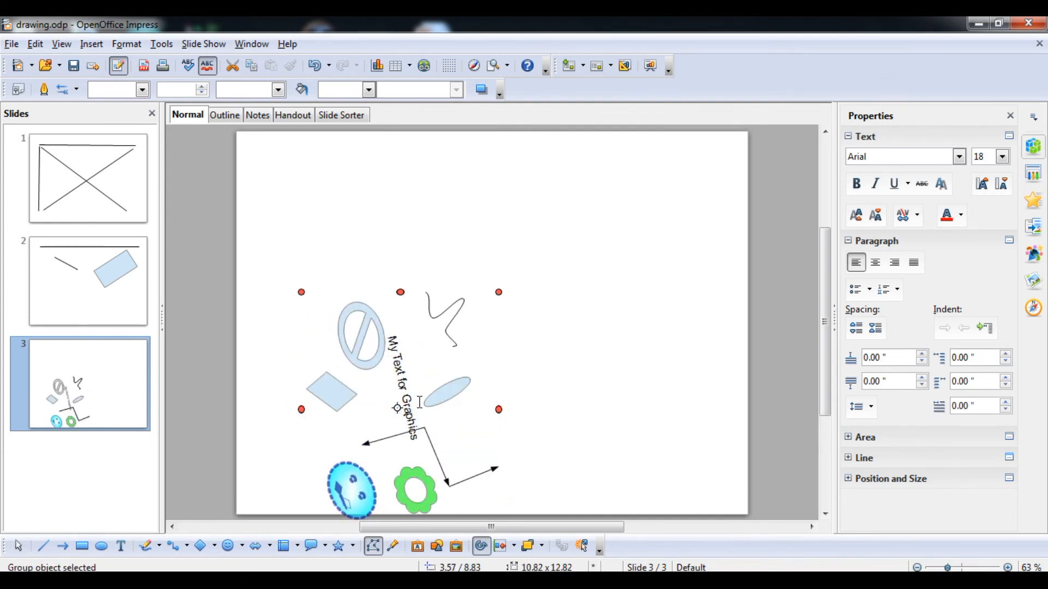
{"action": "left_click", "coordinate": [425, 355]}
{"action": "left_click_drag", "start_coordinate": [425, 356], "coordinate": [495, 241]}
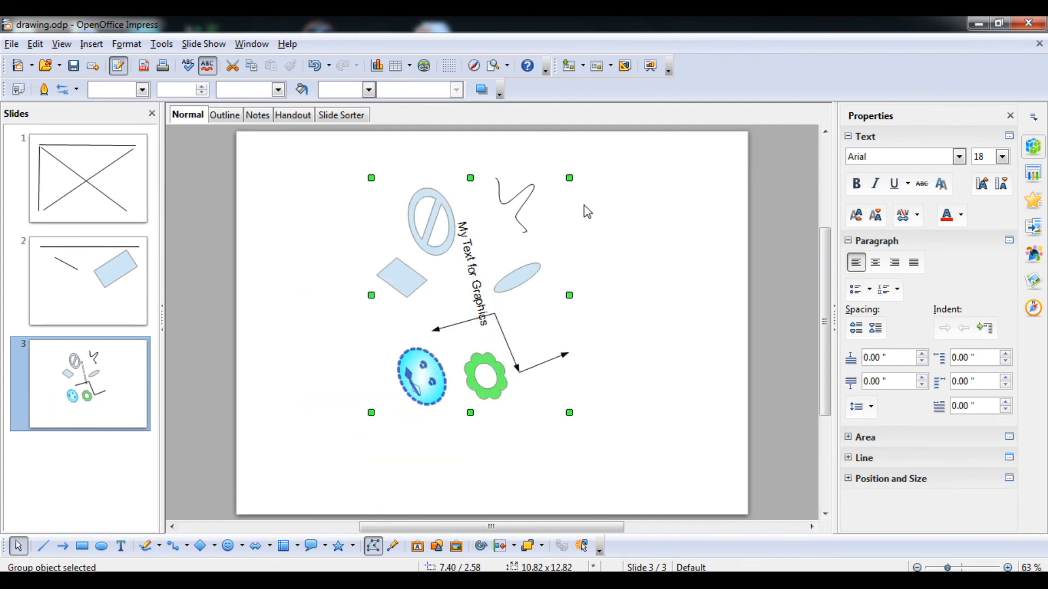
Shift the group's rotation centre up beside the curve and rotate the group counterclockwise until its text is nearly horizontal.
{"action": "left_click", "coordinate": [469, 295]}
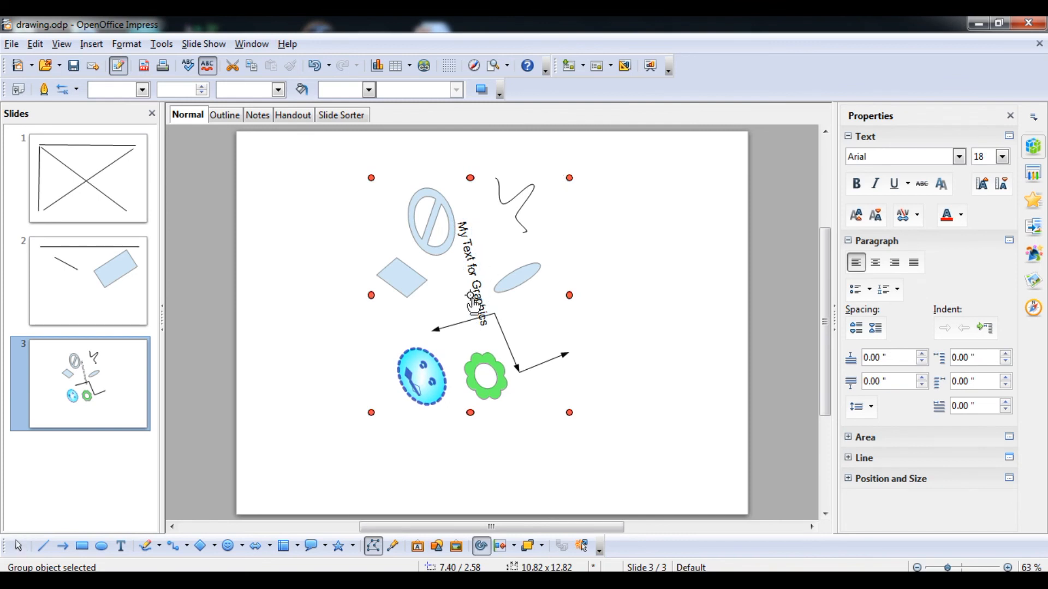
{"action": "left_click_drag", "start_coordinate": [472, 300], "coordinate": [511, 242]}
{"action": "left_click_drag", "start_coordinate": [372, 411], "coordinate": [590, 377]}
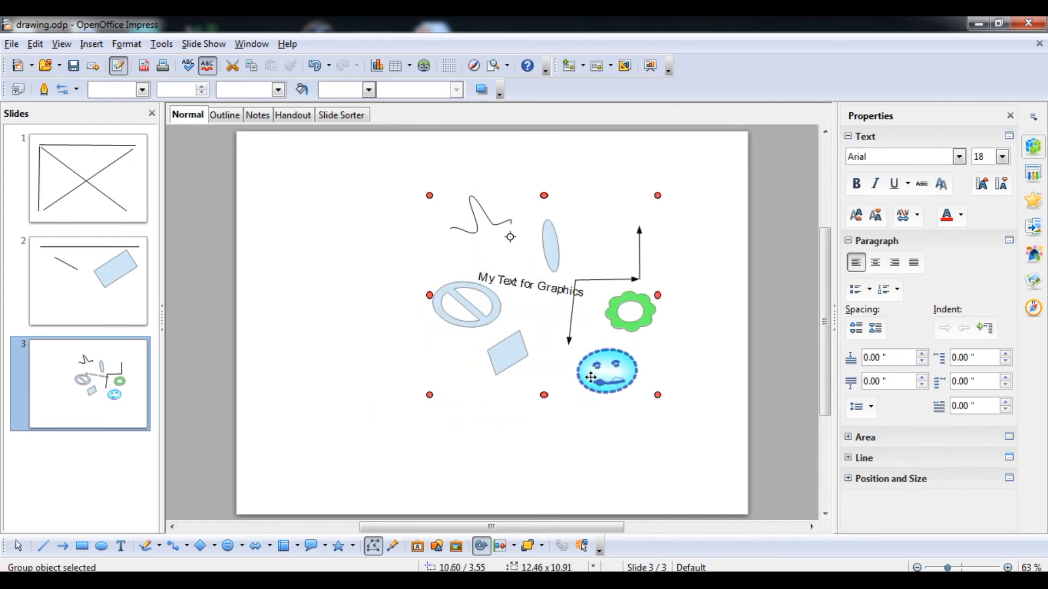
{"action": "left_click", "coordinate": [711, 292]}
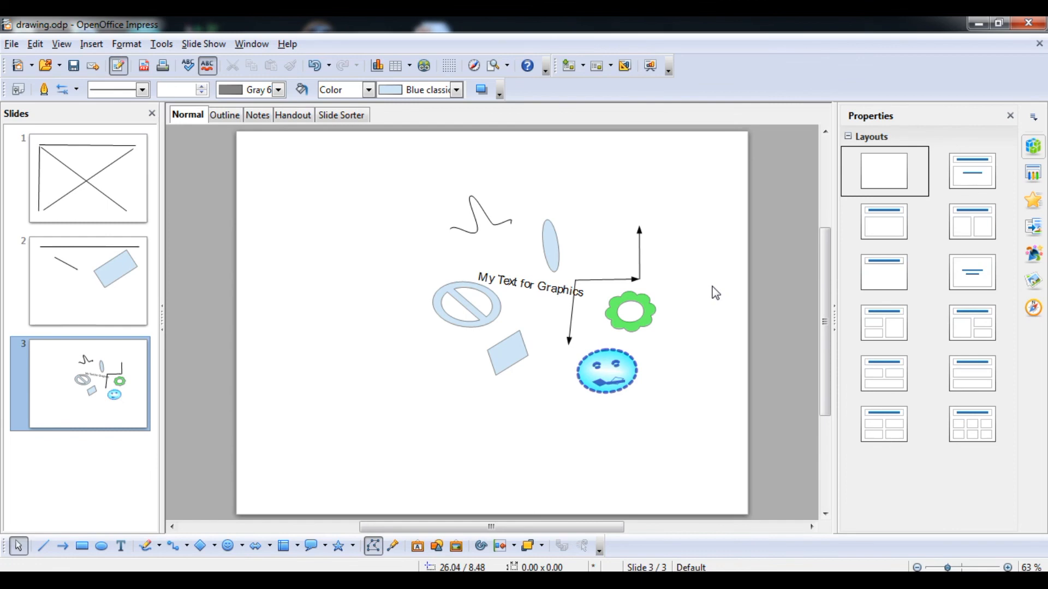
Ungroup all the drawing objects and move the smiley alone down near the lower edge of the slide.
{"action": "left_click", "coordinate": [565, 296]}
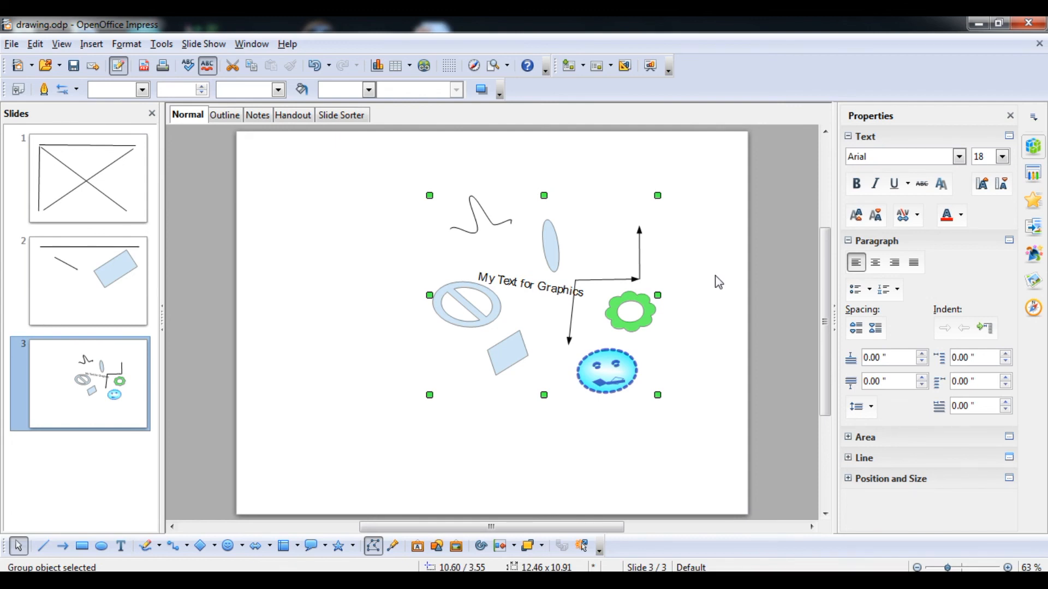
{"action": "key", "text": "ctrl+alt+shift+g"}
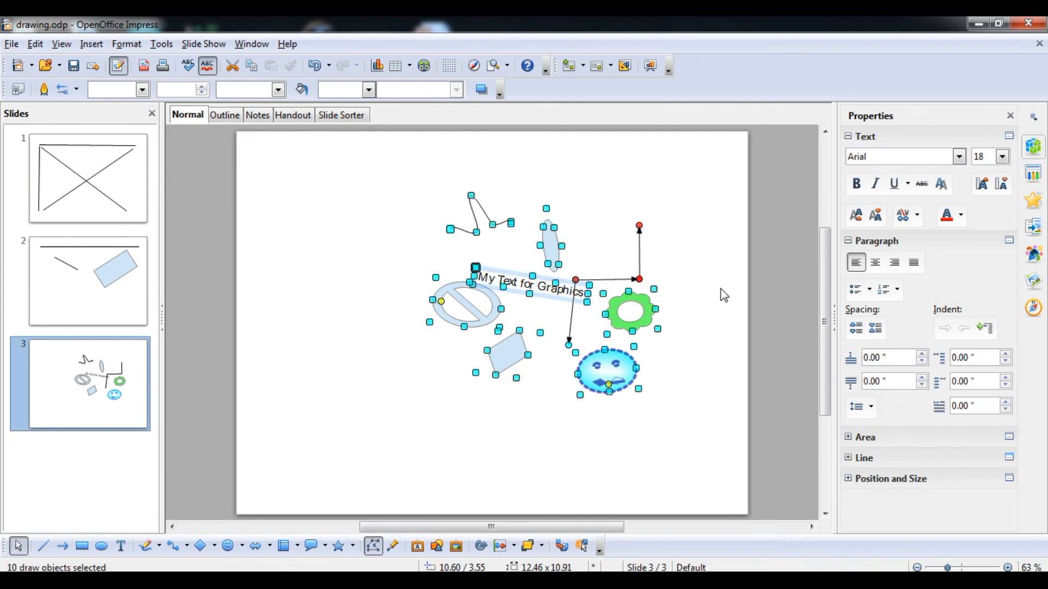
{"action": "left_click", "coordinate": [720, 290]}
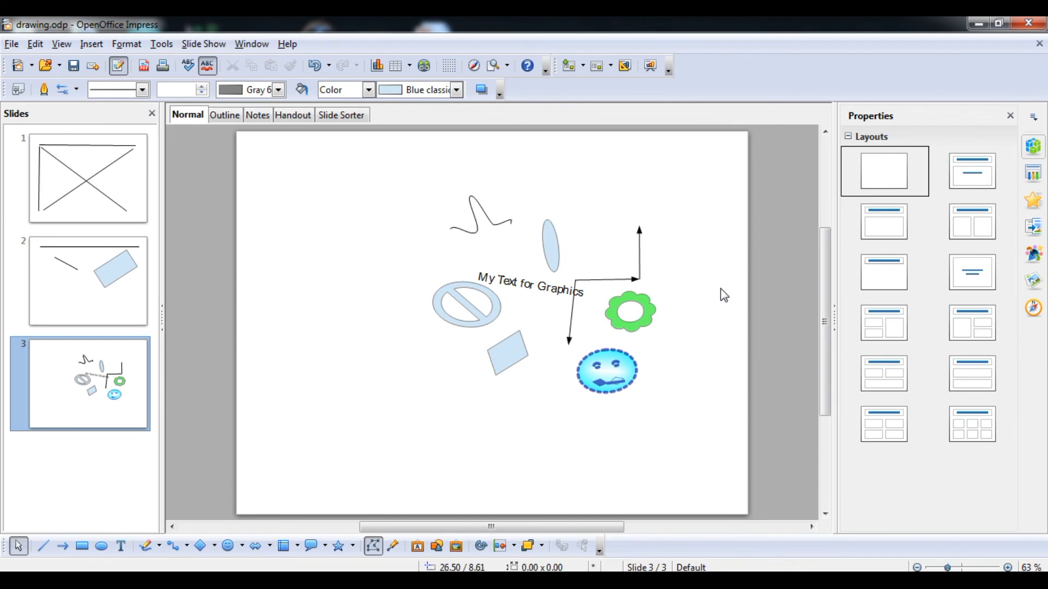
{"action": "left_click", "coordinate": [603, 371]}
{"action": "left_click_drag", "start_coordinate": [617, 367], "coordinate": [624, 446]}
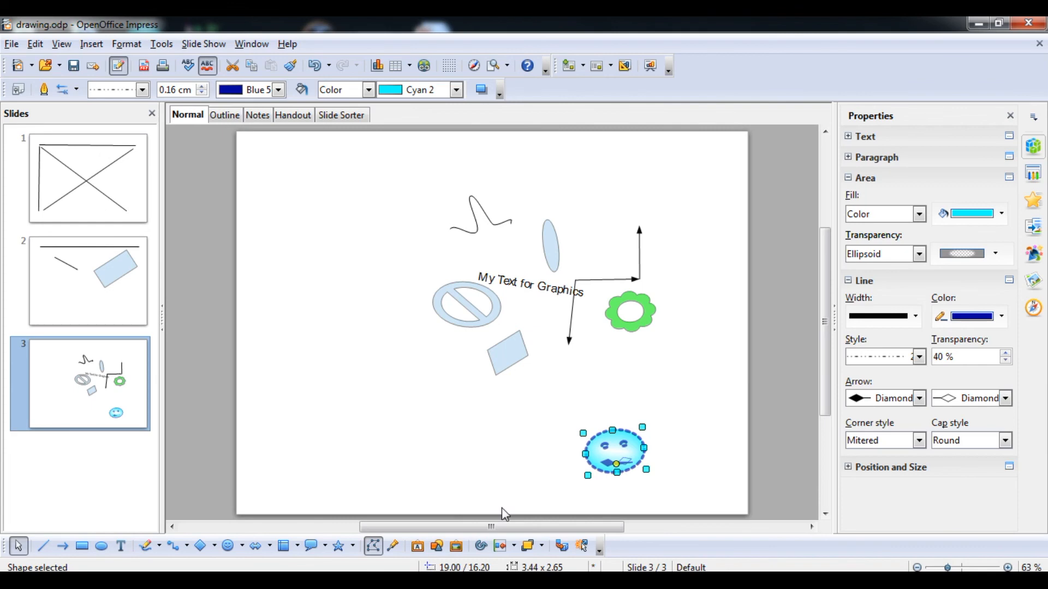
Switch to the 402-Information Technology Class-IX PDF in Adobe Reader and review its grouping and ungrouping instructions.
{"action": "mouse_move", "coordinate": [401, 581]}
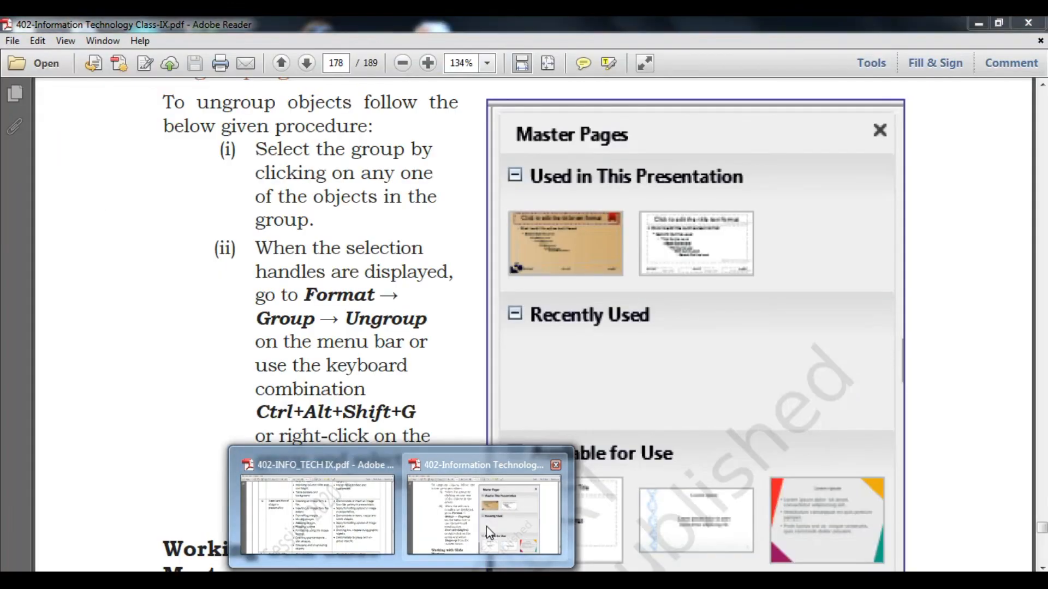
{"action": "left_click", "coordinate": [461, 555]}
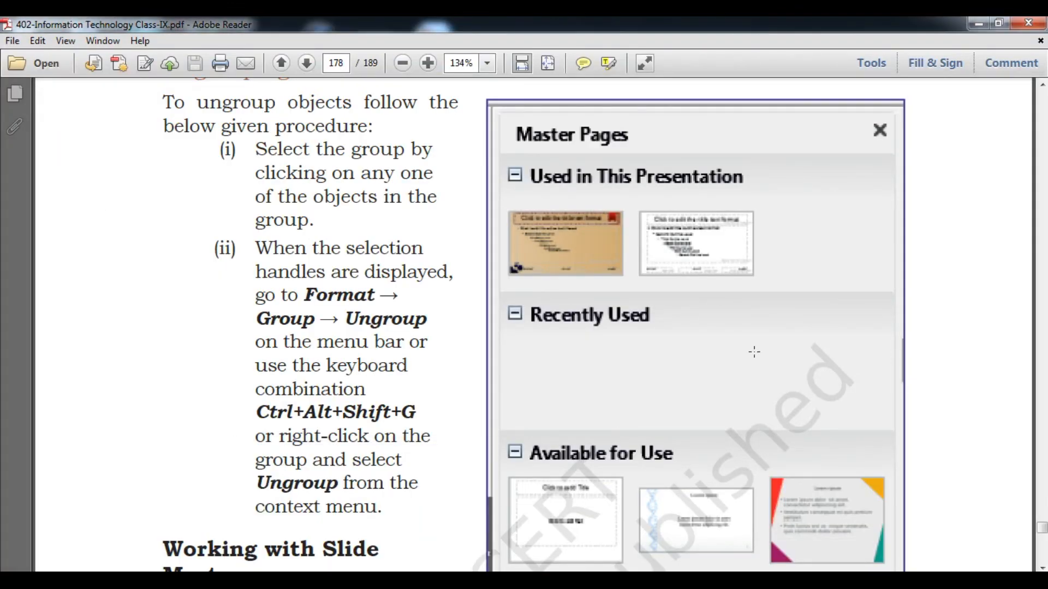
{"action": "scroll", "coordinate": [754, 352], "scroll_direction": "up", "scroll_amount": 10}
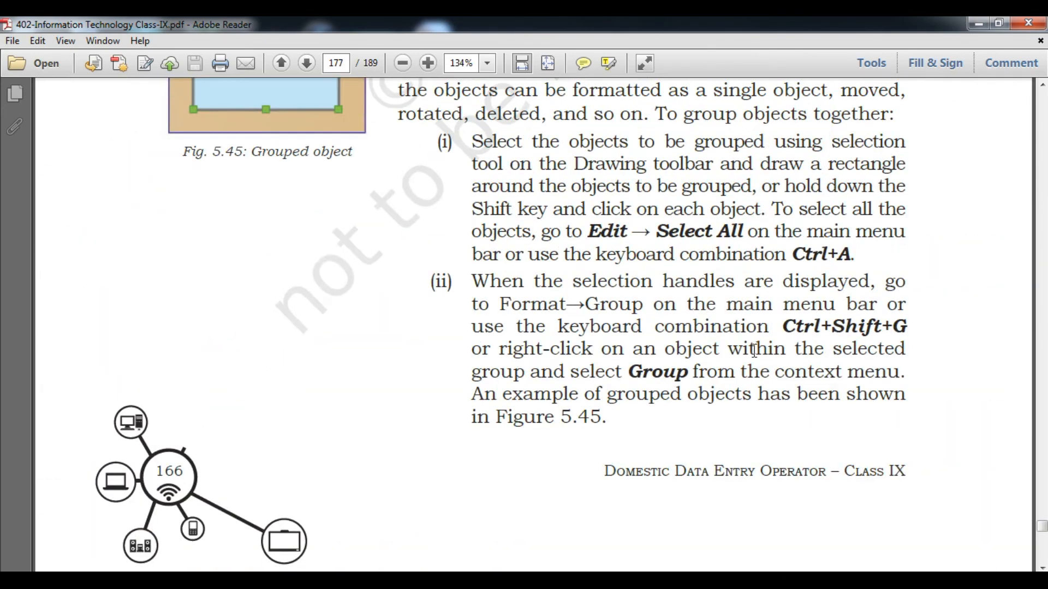
{"action": "scroll", "coordinate": [754, 352], "scroll_direction": "down", "scroll_amount": 10}
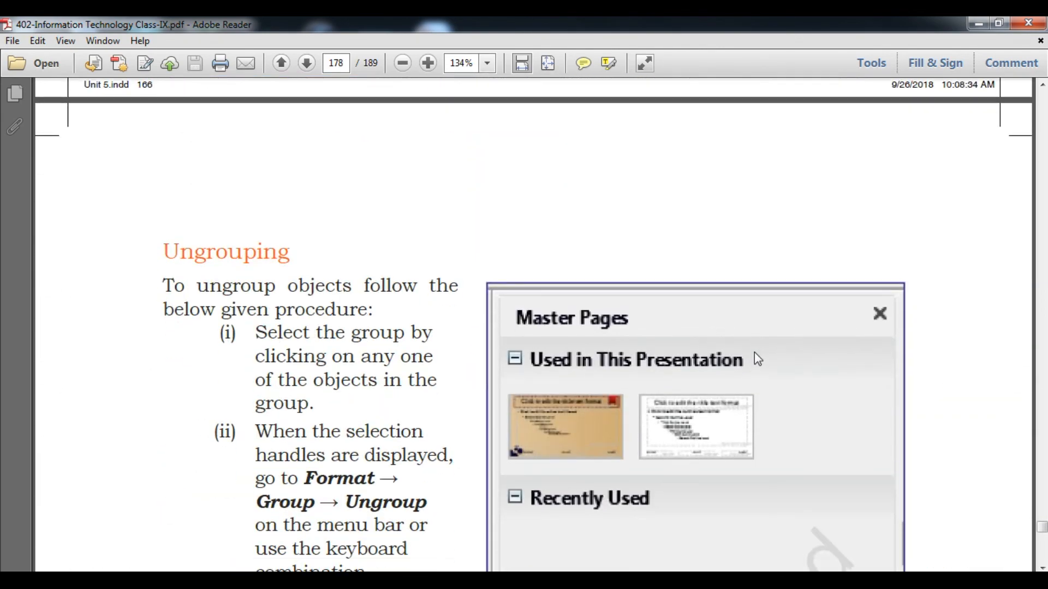
{"action": "scroll", "coordinate": [754, 352], "scroll_direction": "down", "scroll_amount": 2}
{"action": "scroll", "coordinate": [754, 352], "scroll_direction": "up", "scroll_amount": 3}
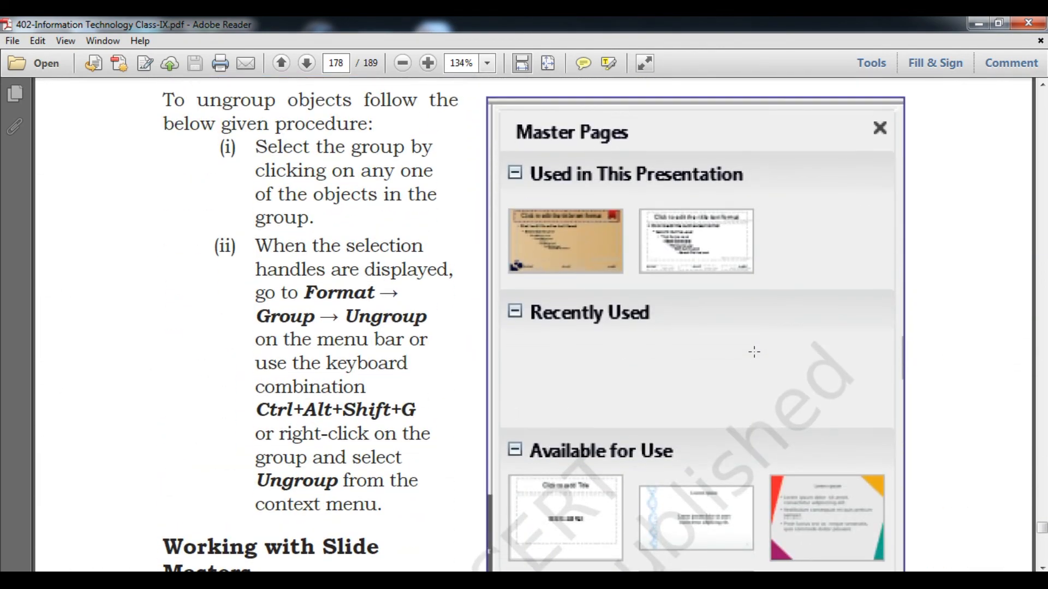
{"action": "scroll", "coordinate": [754, 352], "scroll_direction": "up", "scroll_amount": 1}
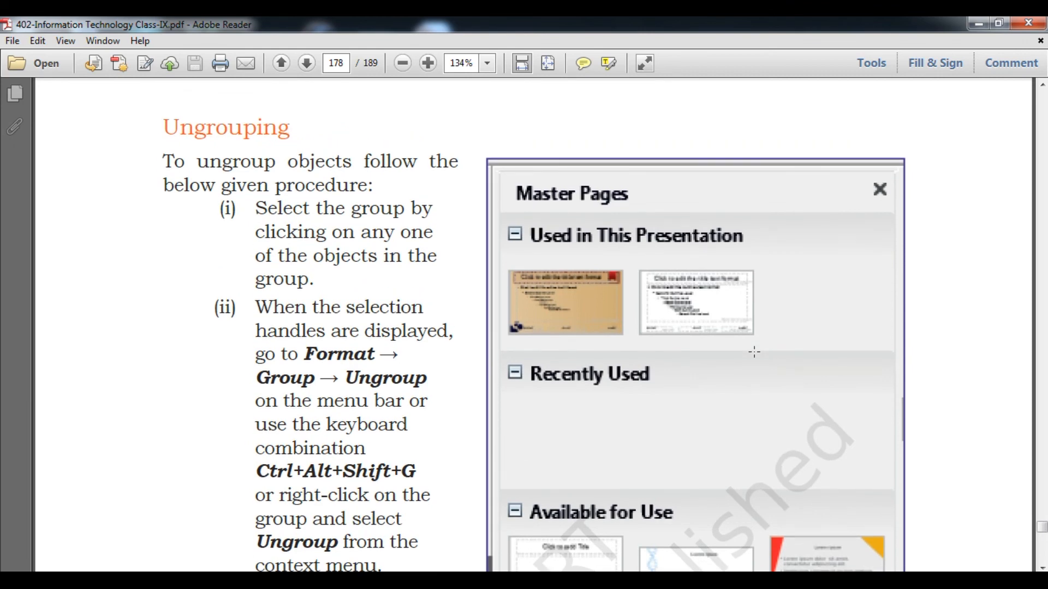